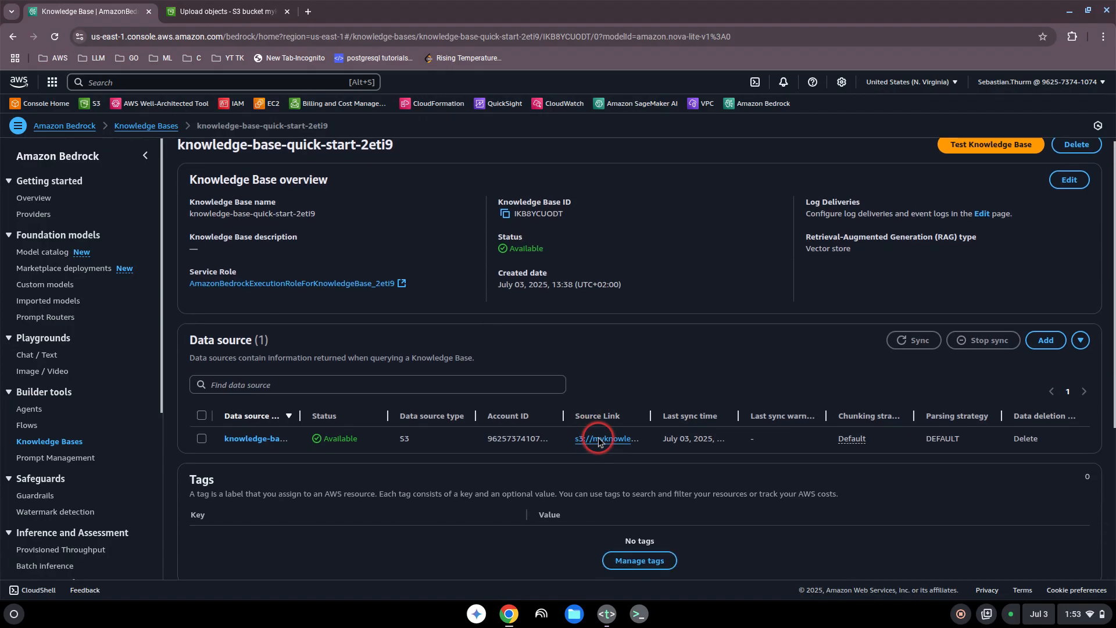
Step: Select the knowledge base's S3 data source and open the Test Knowledge Base window
{"action": "left_click", "coordinate": [203, 440]}
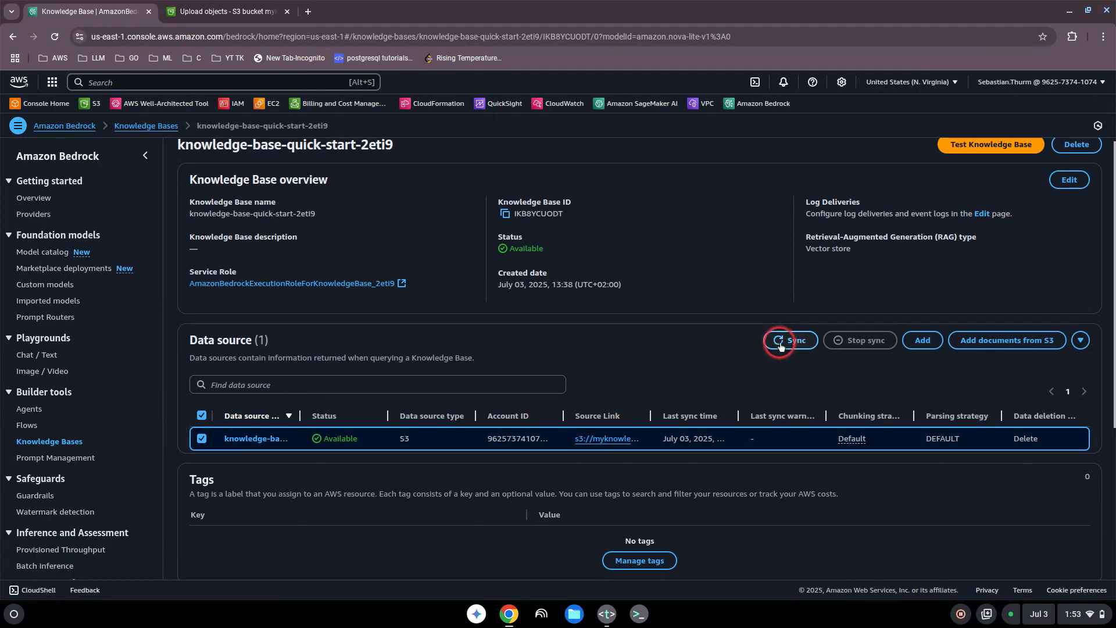
{"action": "scroll", "coordinate": [639, 369], "scroll_direction": "down", "scroll_amount": 1}
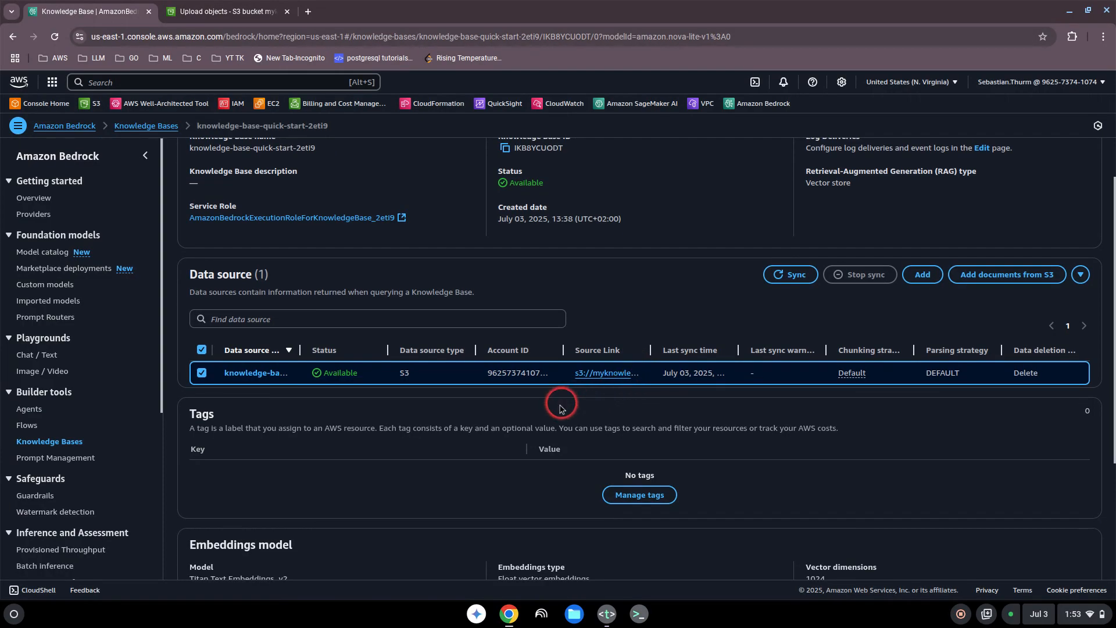
{"action": "scroll", "coordinate": [555, 406], "scroll_direction": "down", "scroll_amount": 1}
{"action": "scroll", "coordinate": [552, 406], "scroll_direction": "up", "scroll_amount": 2}
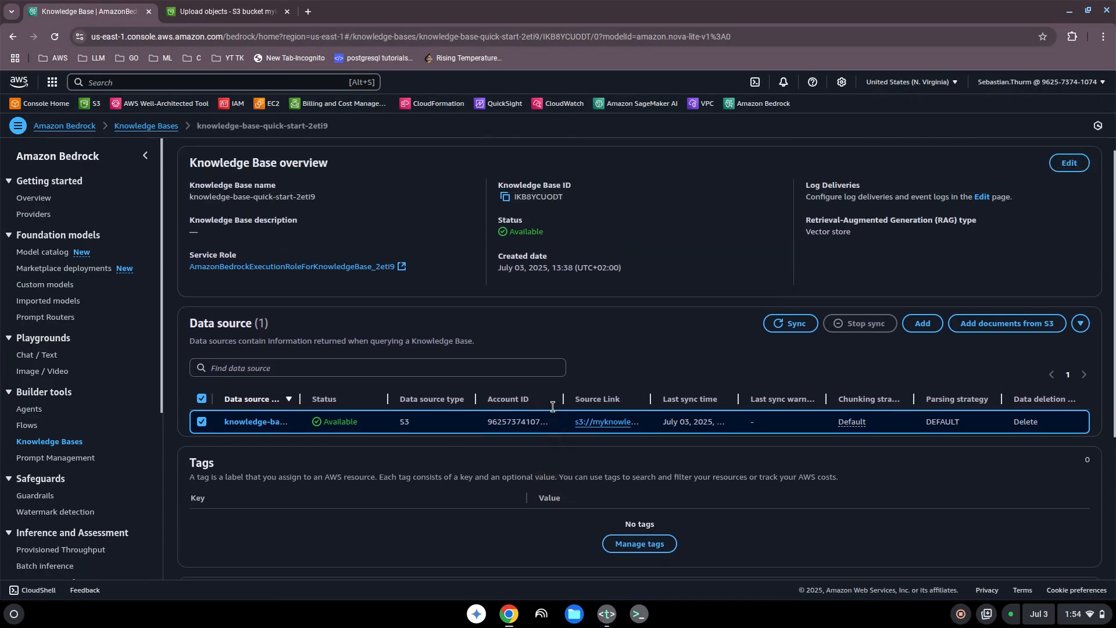
{"action": "scroll", "coordinate": [552, 406], "scroll_direction": "up", "scroll_amount": 3}
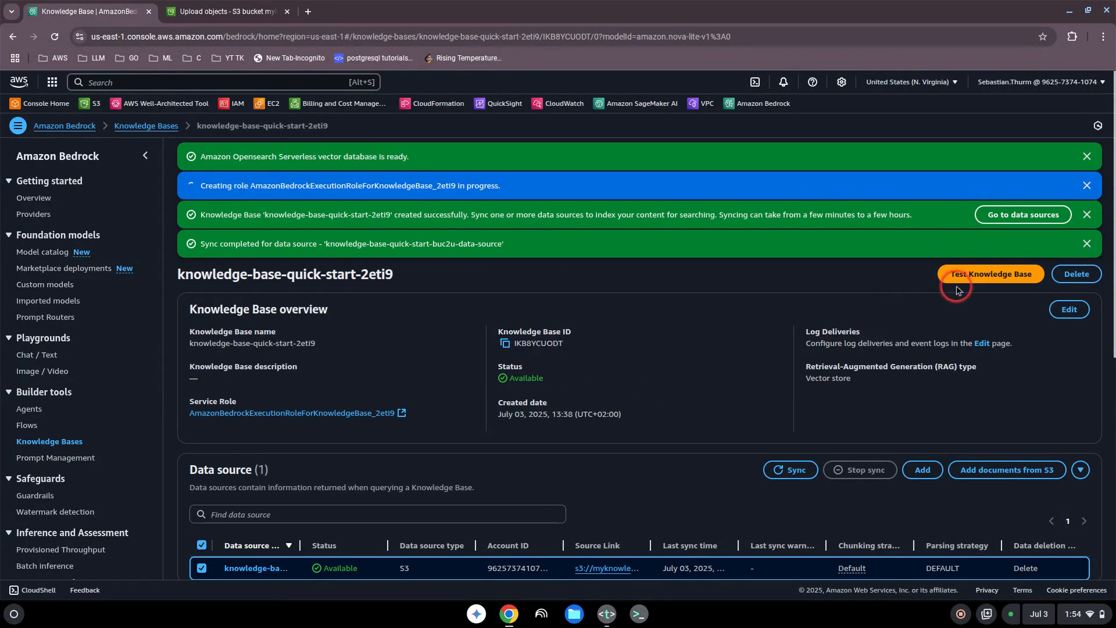
{"action": "left_click", "coordinate": [974, 282]}
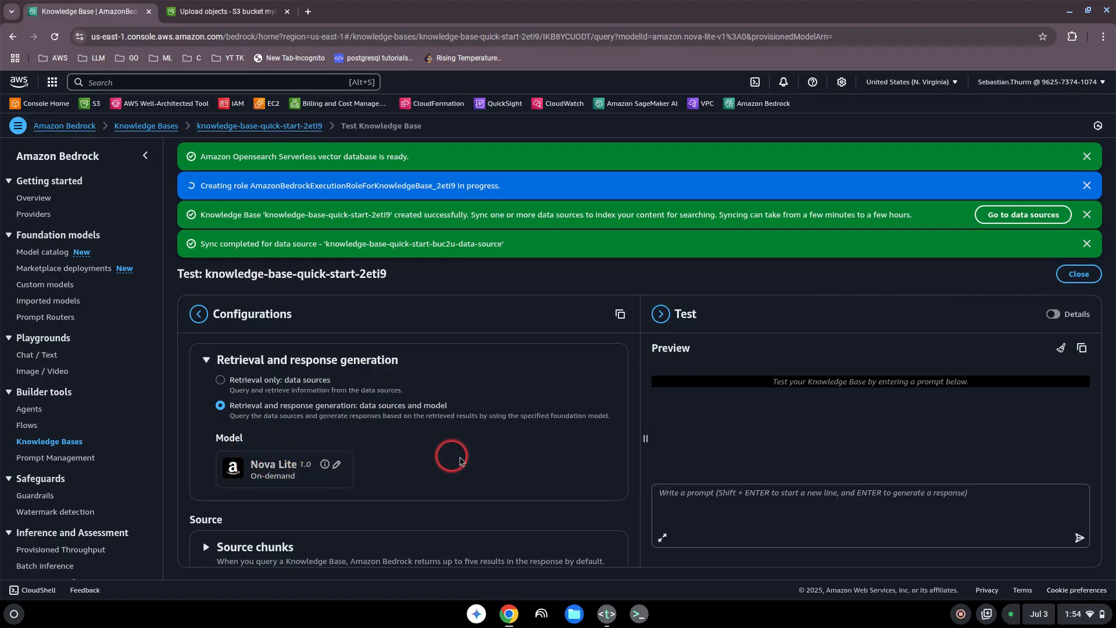
Step: Ask the knowledge base "What is our standard shipping ?" after checking the FAQ text file
{"action": "scroll", "coordinate": [460, 461], "scroll_direction": "down", "scroll_amount": 1}
{"action": "left_click", "coordinate": [694, 495]}
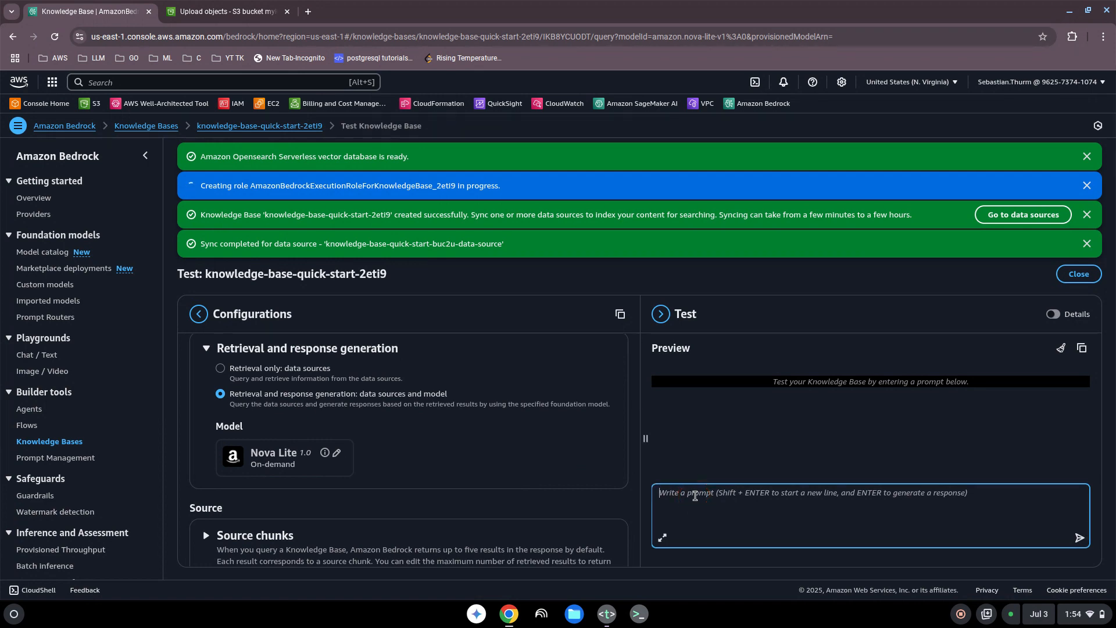
{"action": "left_click", "coordinate": [606, 614]}
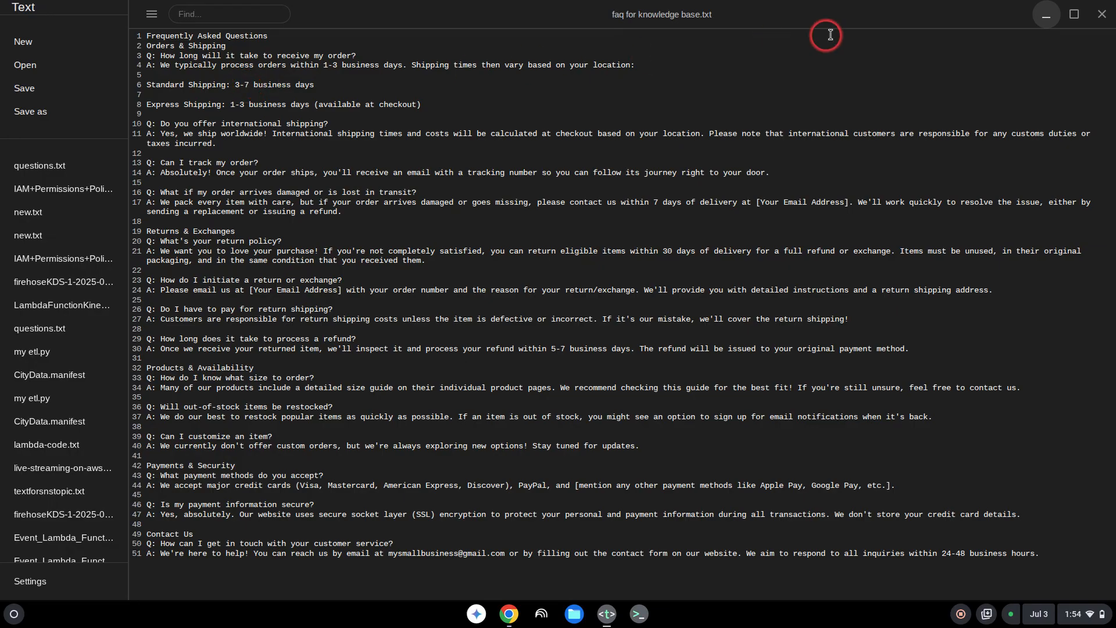
{"action": "left_click", "coordinate": [1046, 16]}
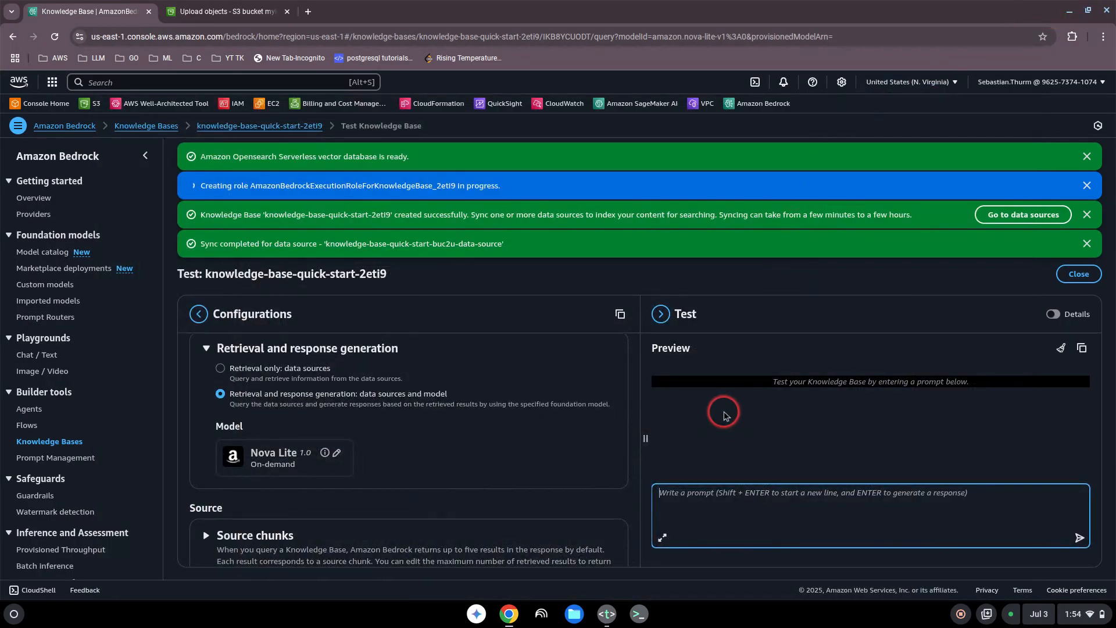
{"action": "type", "text": "What is our standard shipping ?"}
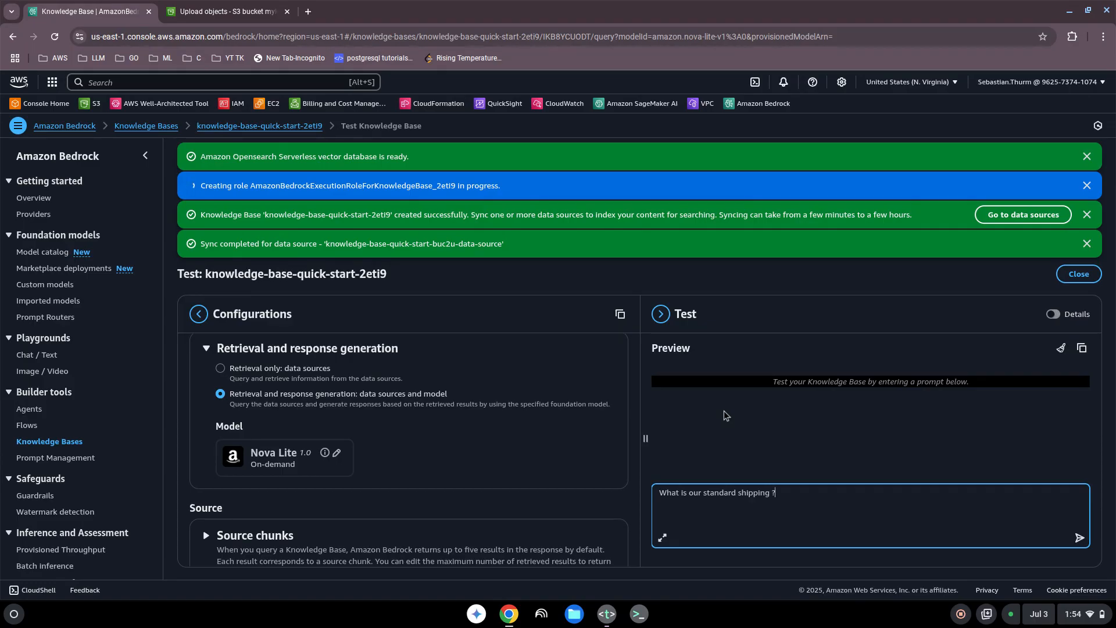
{"action": "key", "text": "Return"}
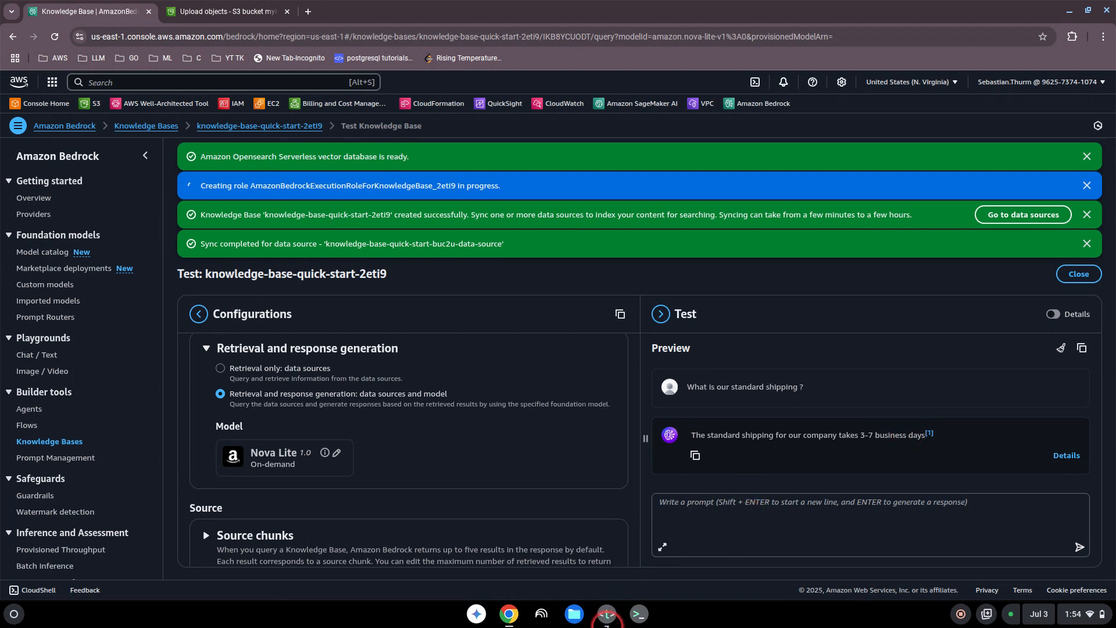
Step: Ask the knowledge base "What is the customer service email?" based on the FAQ file's contact section
{"action": "left_click", "coordinate": [607, 614]}
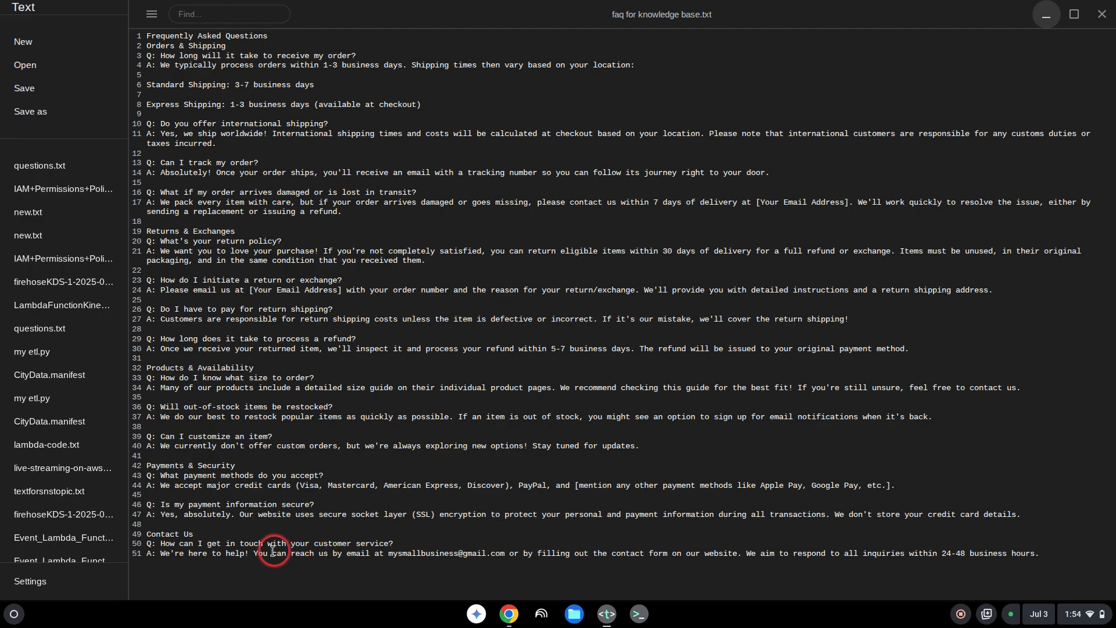
{"action": "left_click", "coordinate": [1031, 21]}
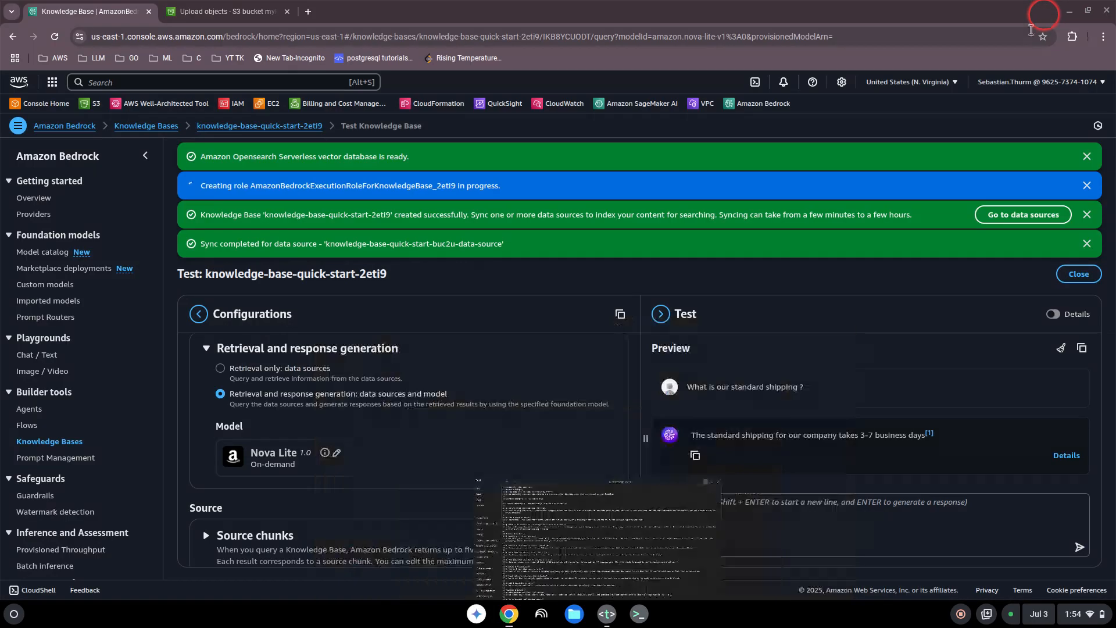
{"action": "left_click", "coordinate": [705, 504]}
{"action": "type", "text": "What"}
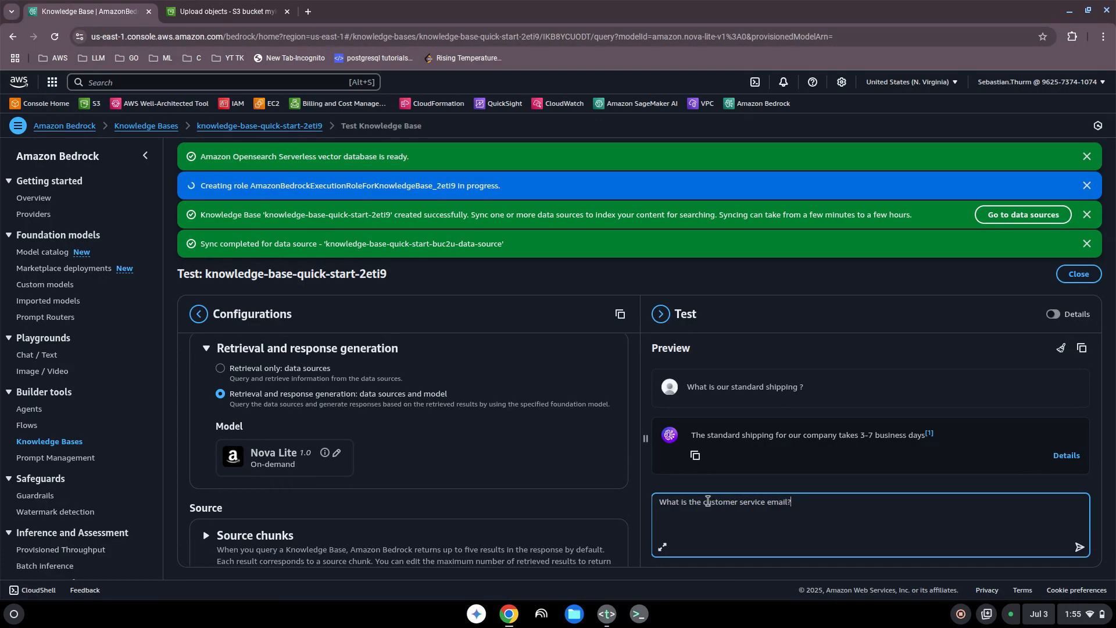
{"action": "type", "text": "is the customer service email?"}
{"action": "key", "text": "Return"}
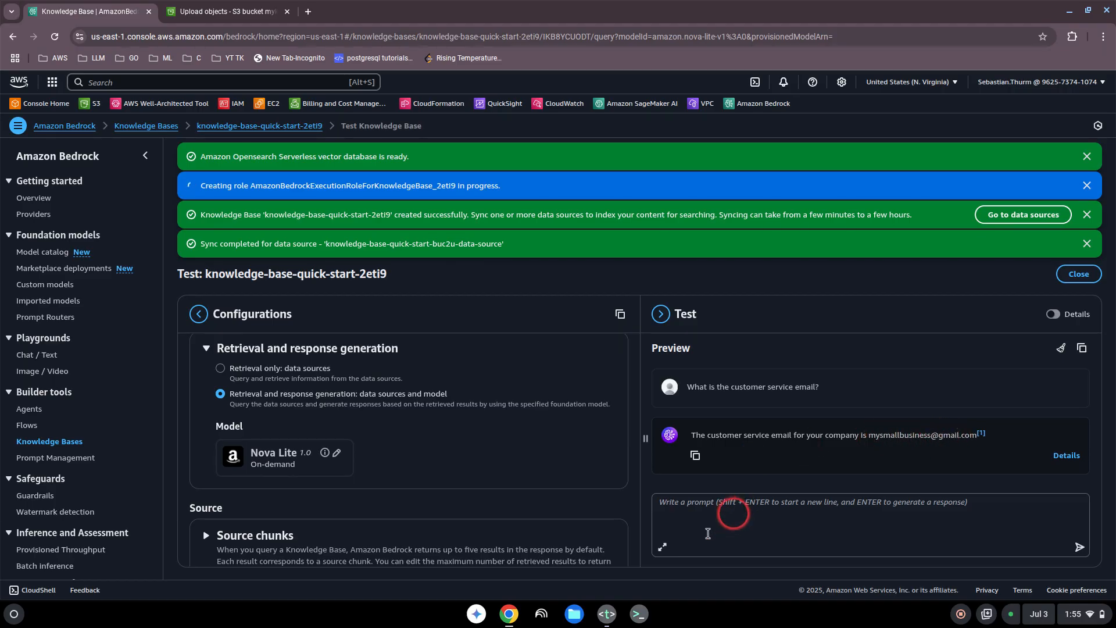
Step: Widen the test preview pane by narrowing the configurations pane
{"action": "left_click", "coordinate": [606, 613]}
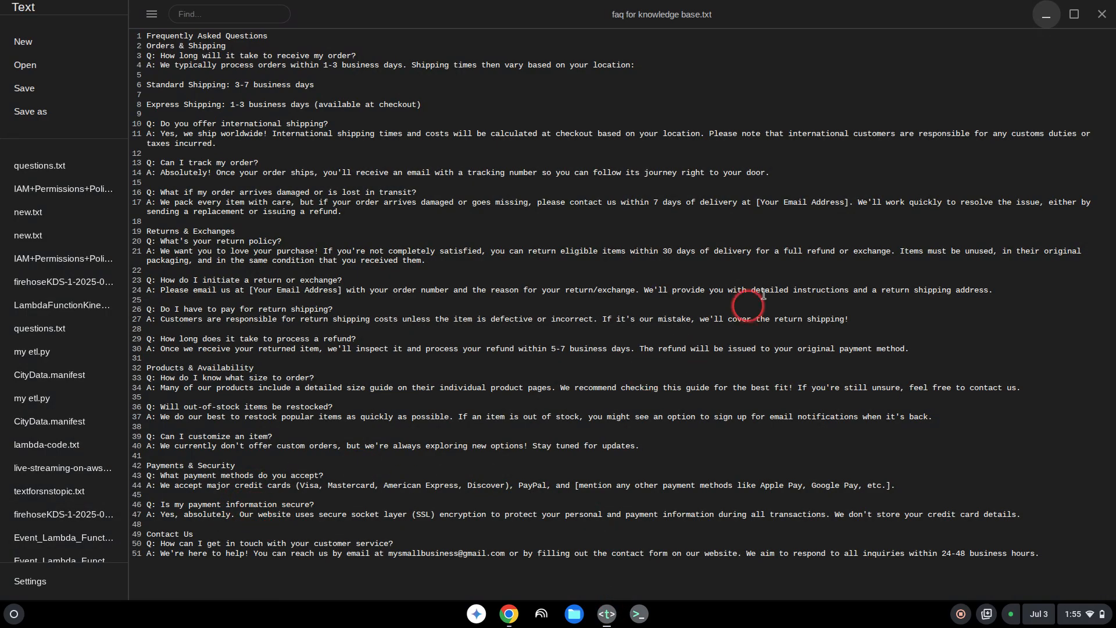
{"action": "left_click", "coordinate": [1046, 14]}
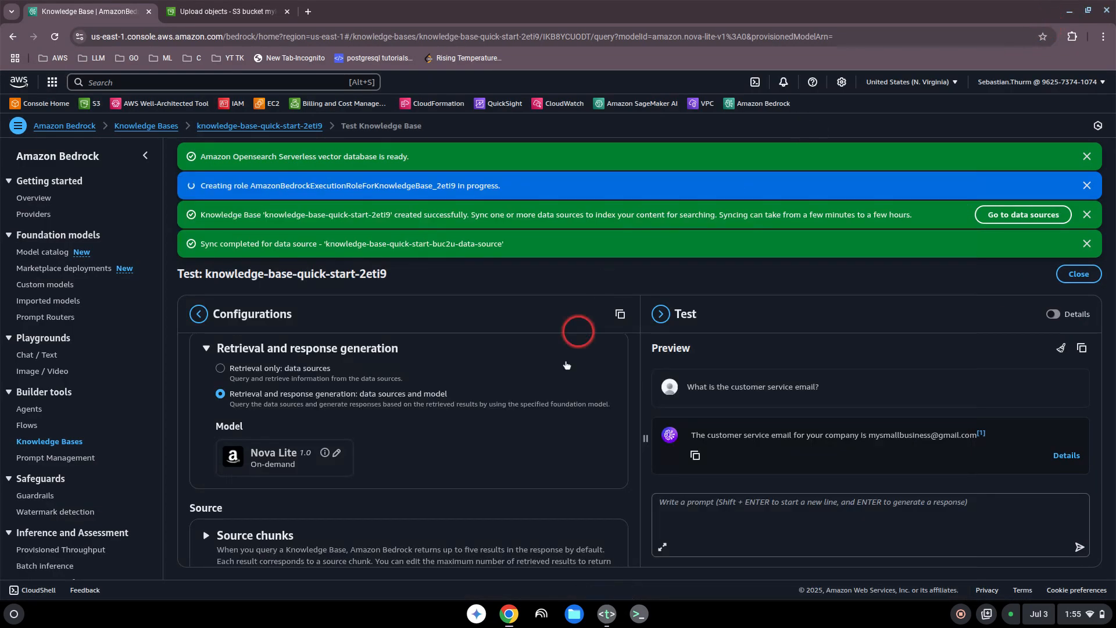
{"action": "scroll", "coordinate": [615, 428], "scroll_direction": "down", "scroll_amount": 3}
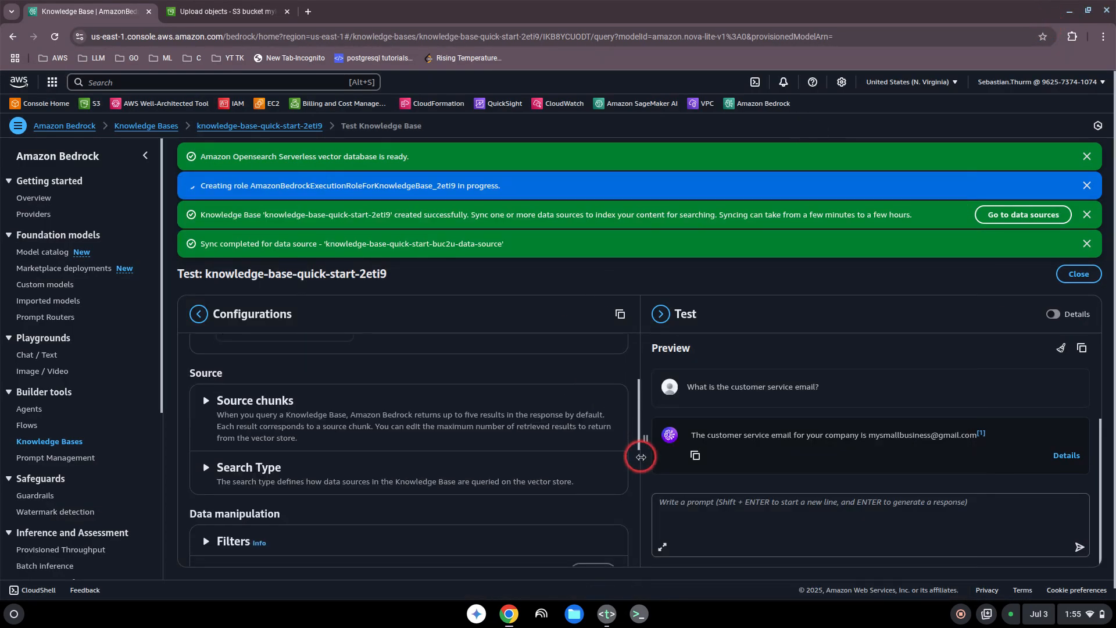
{"action": "scroll", "coordinate": [621, 442], "scroll_direction": "up", "scroll_amount": 3}
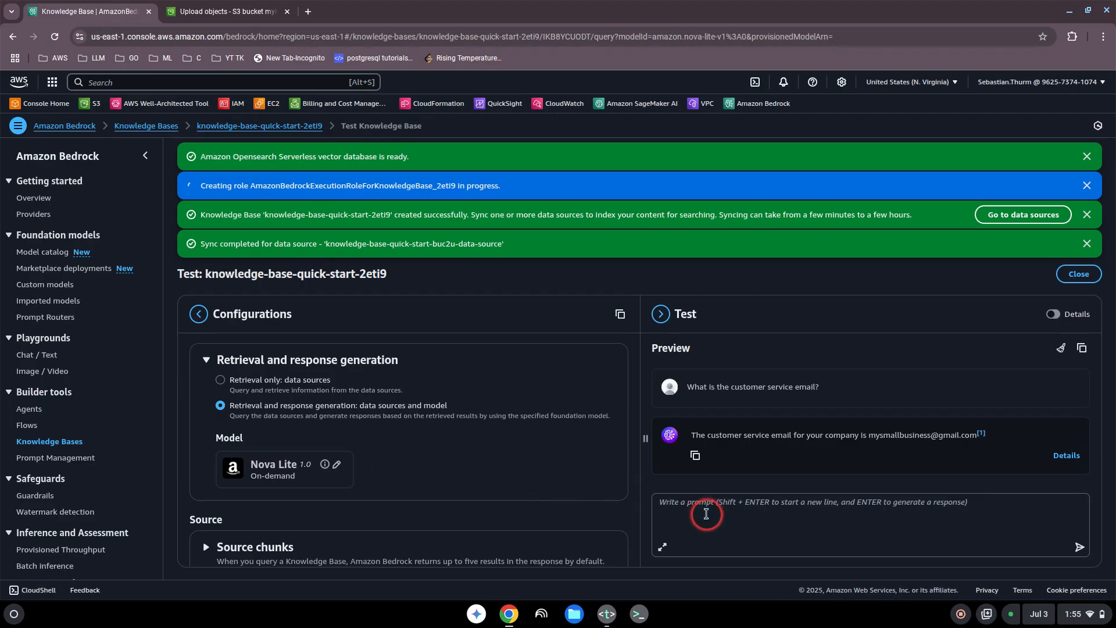
{"action": "left_click_drag", "start_coordinate": [641, 490], "coordinate": [515, 491]}
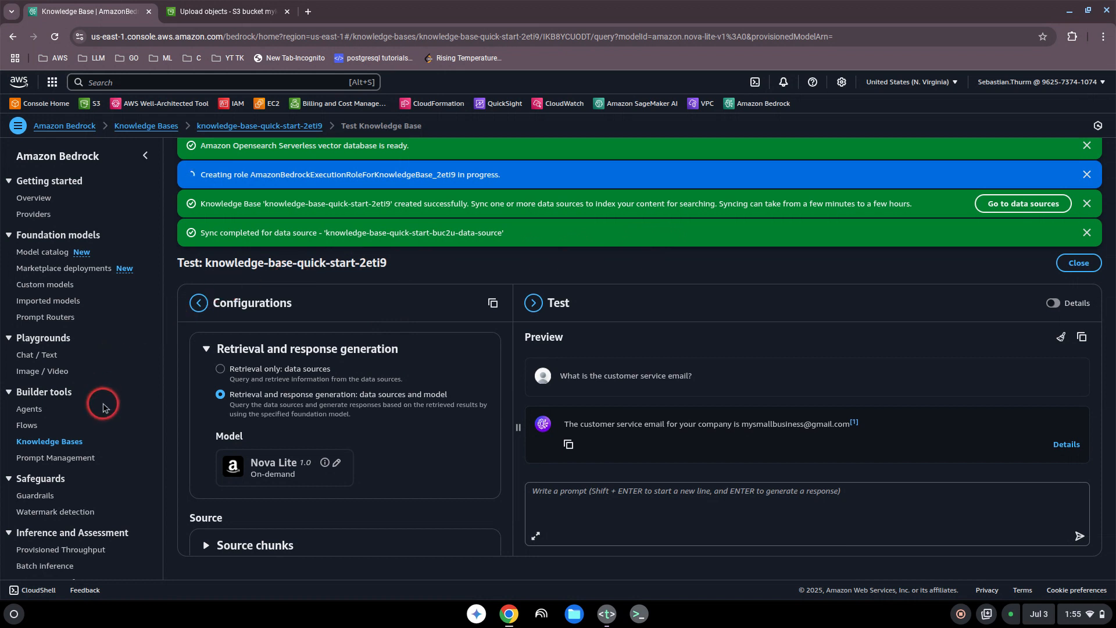
Step: Delete the knowledge base knowledge-base-quick-start-2eti9, confirming with "delete"
{"action": "left_click", "coordinate": [49, 441]}
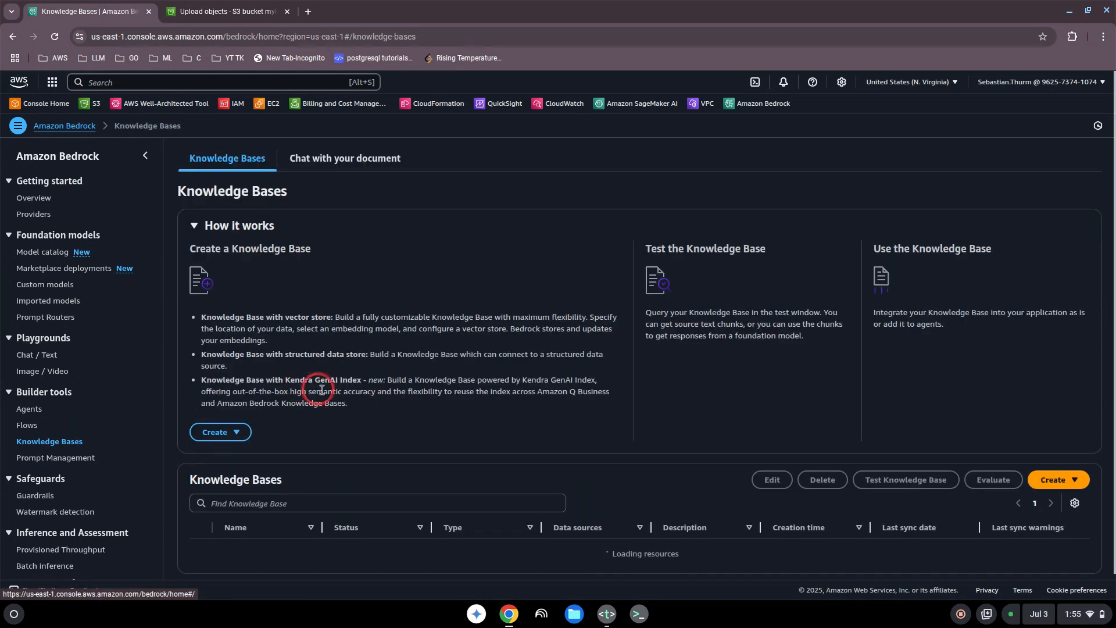
{"action": "scroll", "coordinate": [421, 397], "scroll_direction": "down", "scroll_amount": 2}
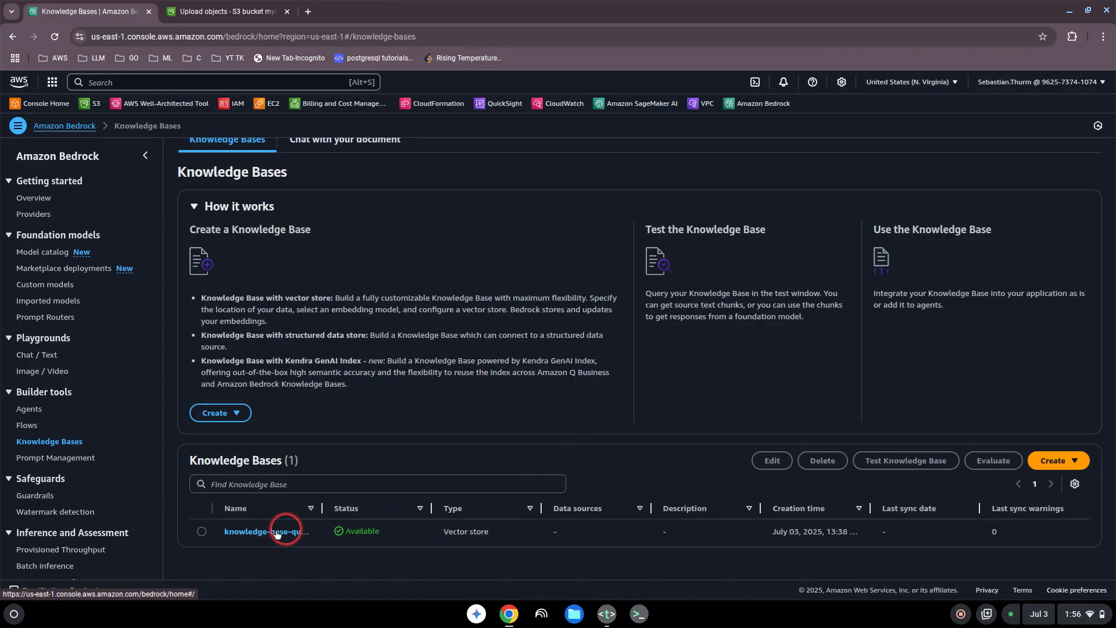
{"action": "left_click", "coordinate": [202, 531]}
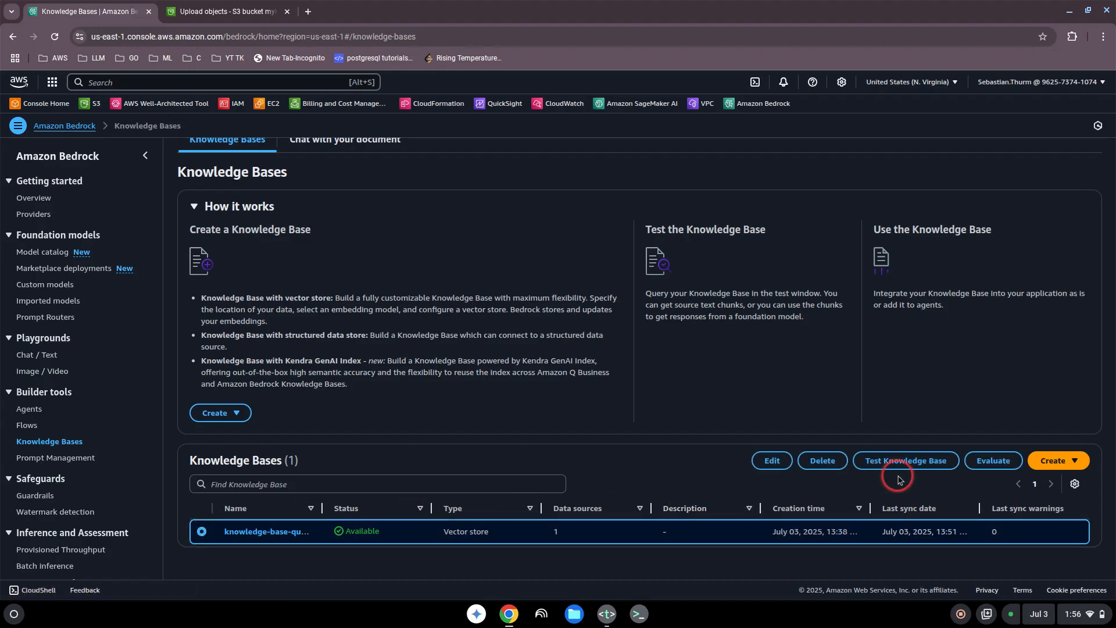
{"action": "left_click", "coordinate": [828, 469]}
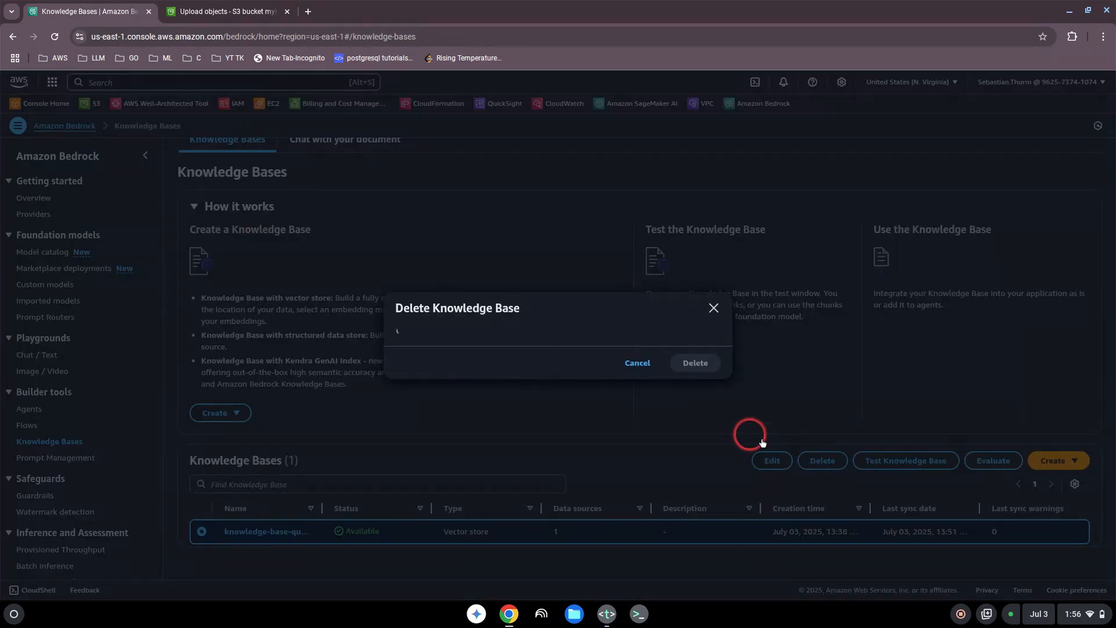
{"action": "left_click", "coordinate": [446, 395]}
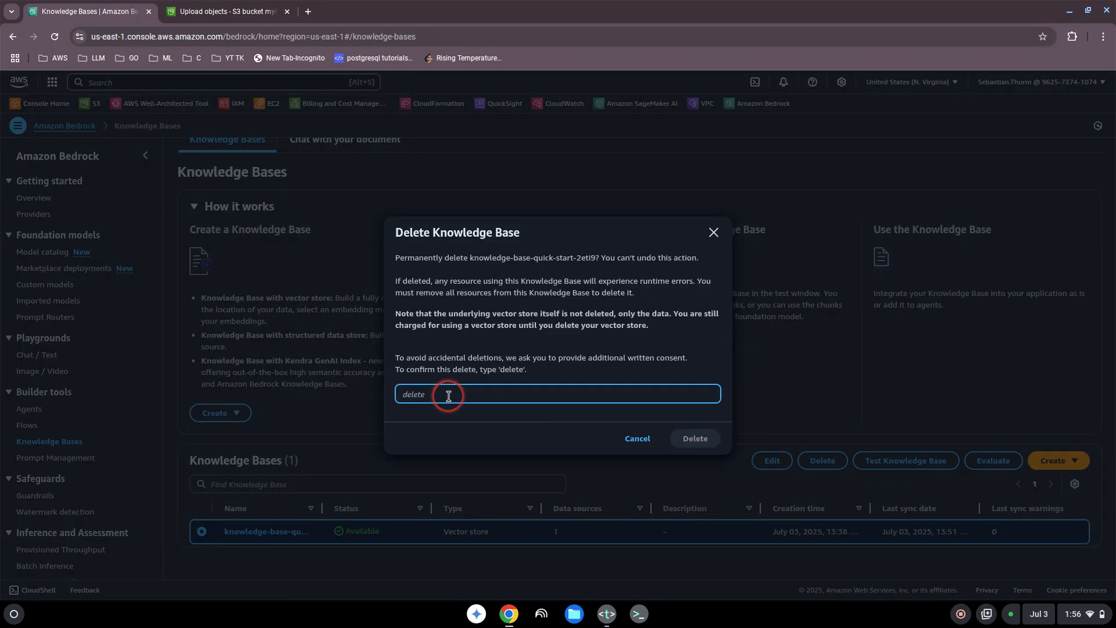
{"action": "type", "text": "delete"}
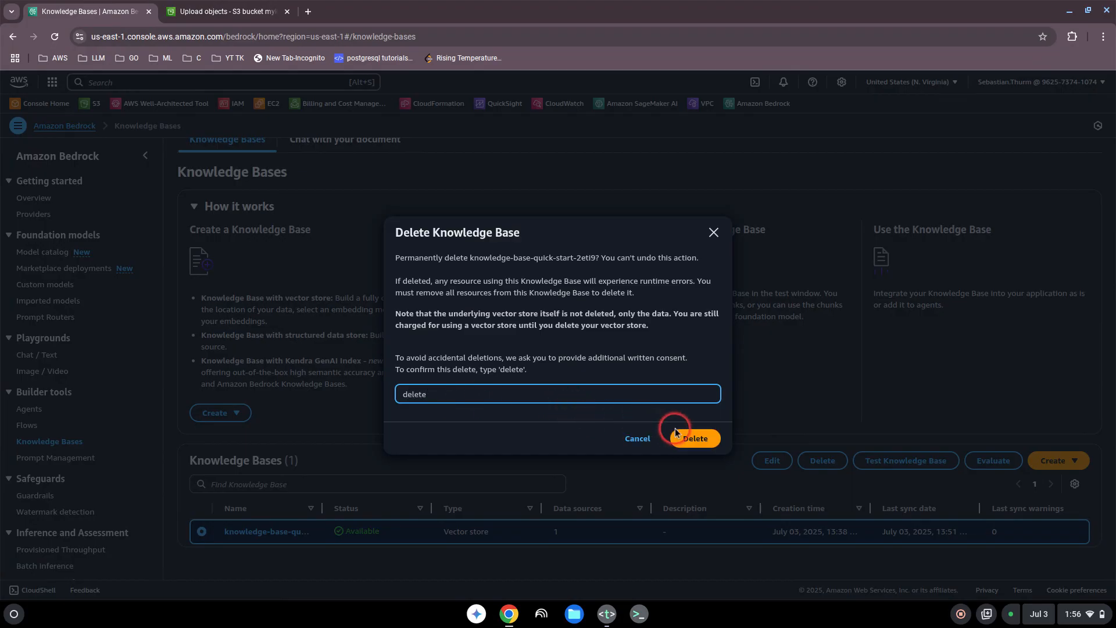
{"action": "left_click", "coordinate": [695, 438]}
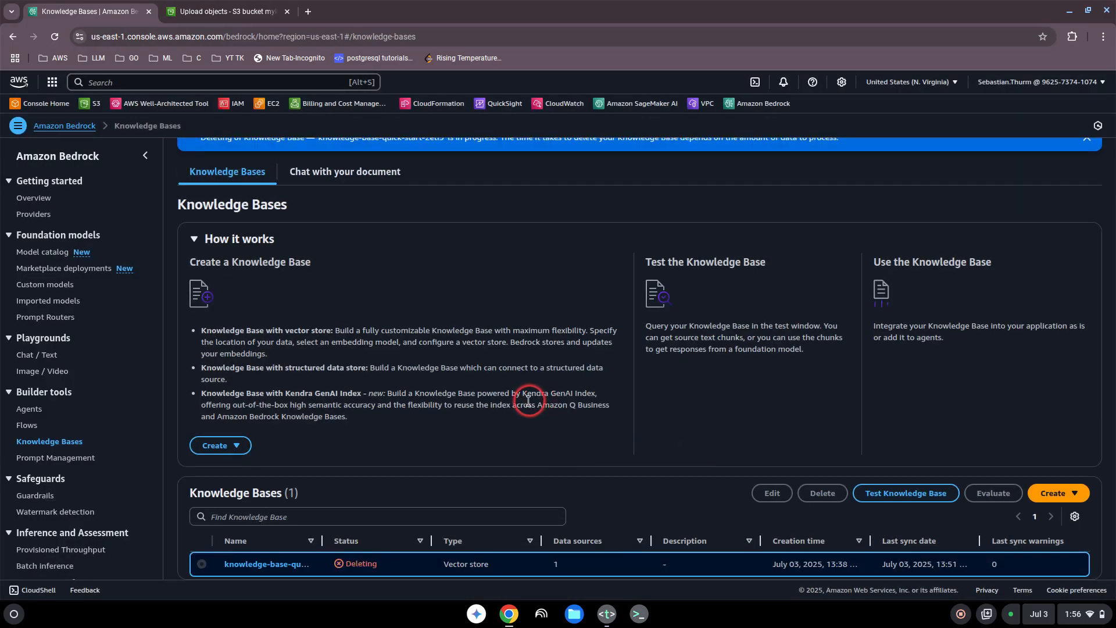
Step: Permanently delete "faq for knowledge base.txt" from the myknowledgebasebucket03072025 S3 bucket, confirming with "permanently delete"
{"action": "scroll", "coordinate": [322, 197], "scroll_direction": "up", "scroll_amount": 1}
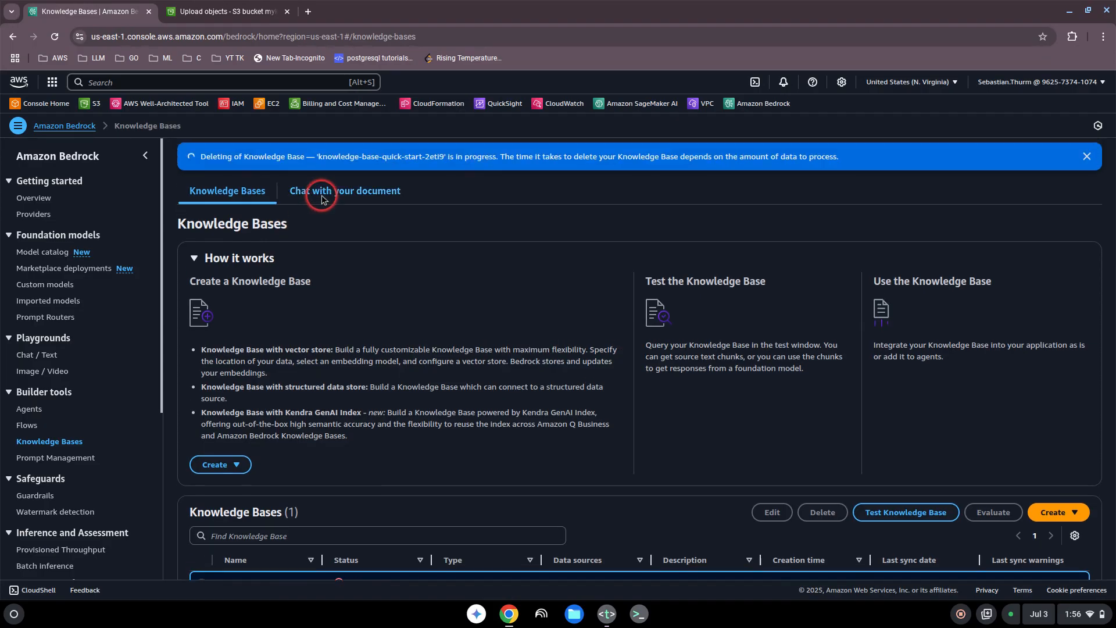
{"action": "left_click", "coordinate": [213, 12]}
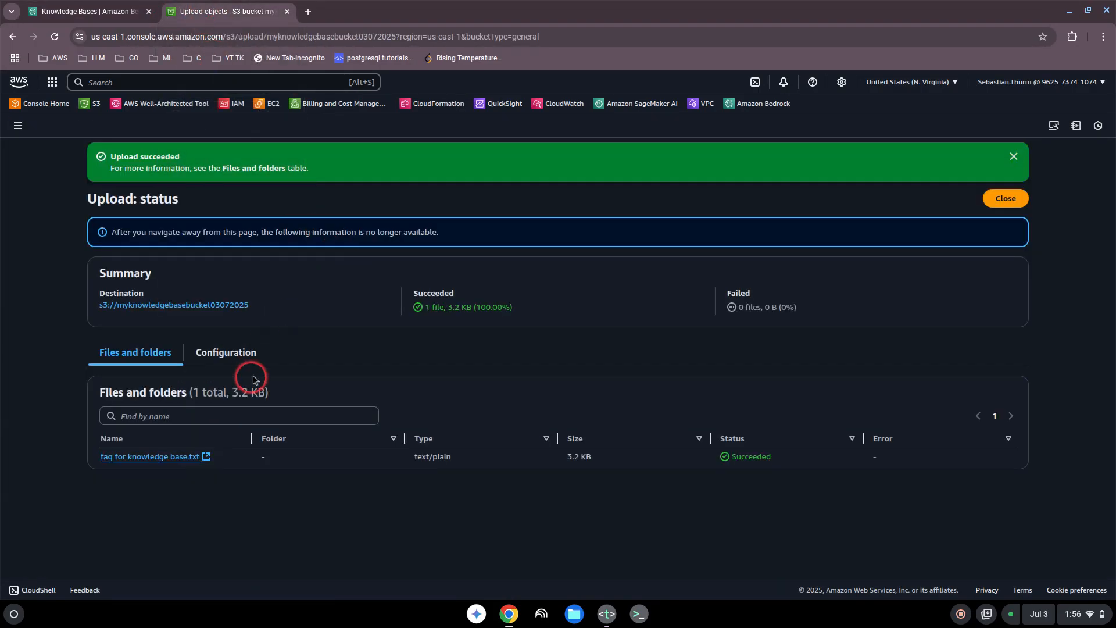
{"action": "left_click", "coordinate": [991, 205]}
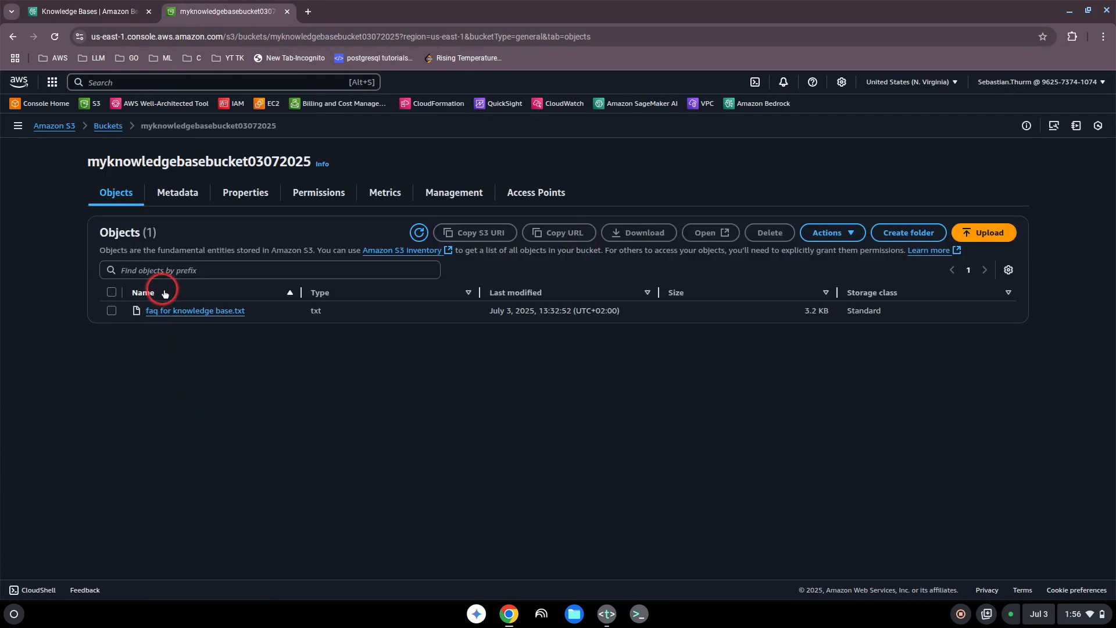
{"action": "left_click", "coordinate": [111, 311]}
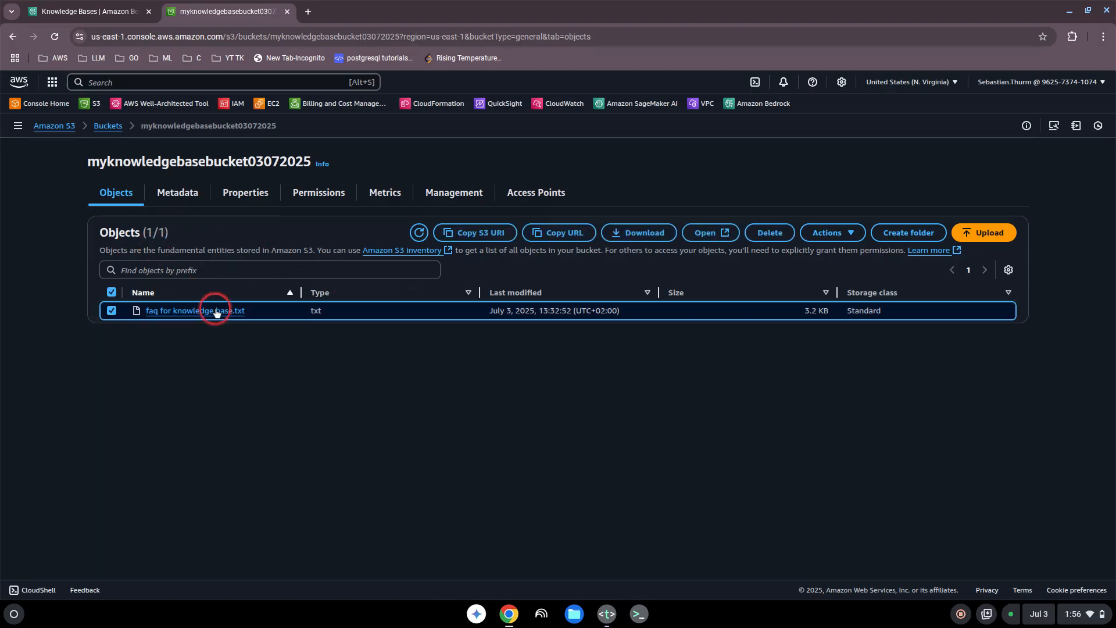
{"action": "left_click", "coordinate": [769, 234]}
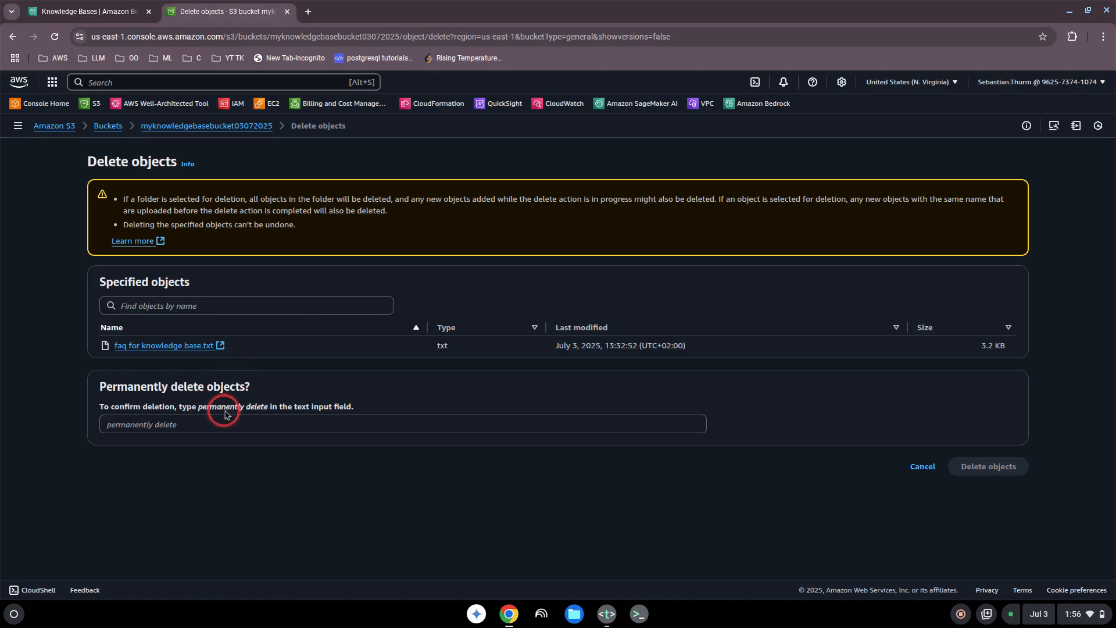
{"action": "left_click_drag", "start_coordinate": [266, 412], "coordinate": [199, 413]}
{"action": "key", "text": "ctrl+c"}
{"action": "left_click", "coordinate": [189, 425]}
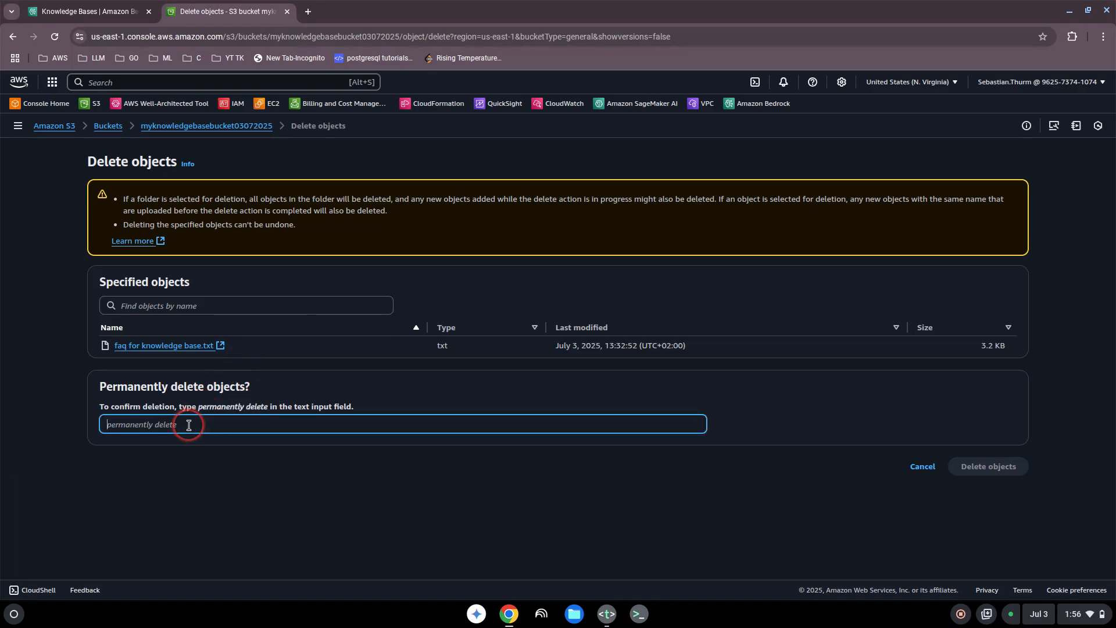
{"action": "key", "text": "ctrl+v"}
{"action": "left_click", "coordinate": [988, 471]}
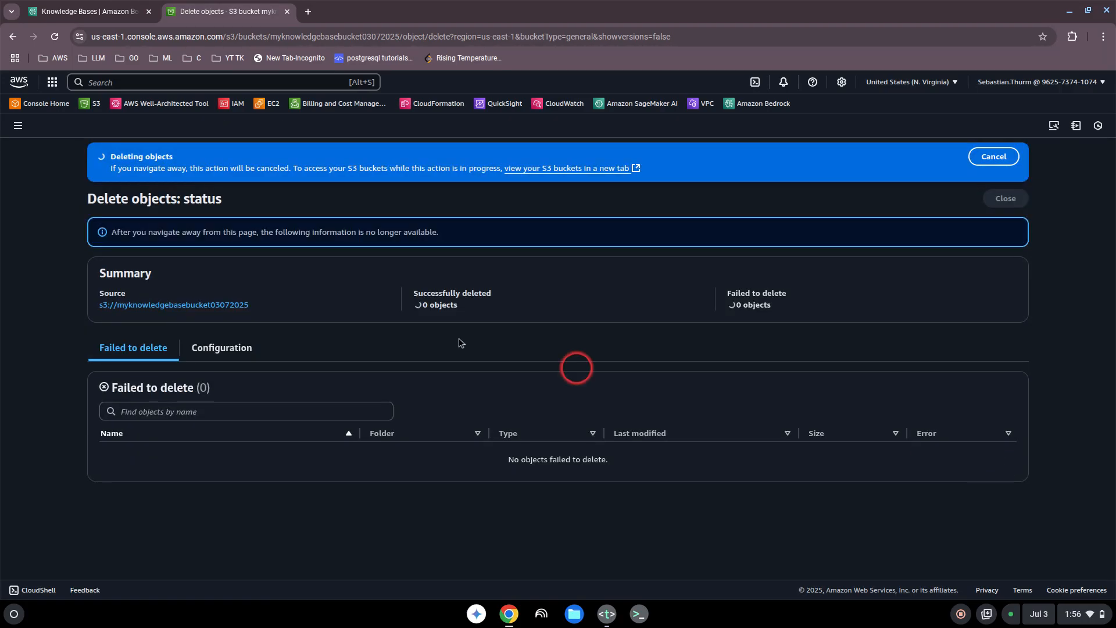
{"action": "left_click", "coordinate": [1004, 198]}
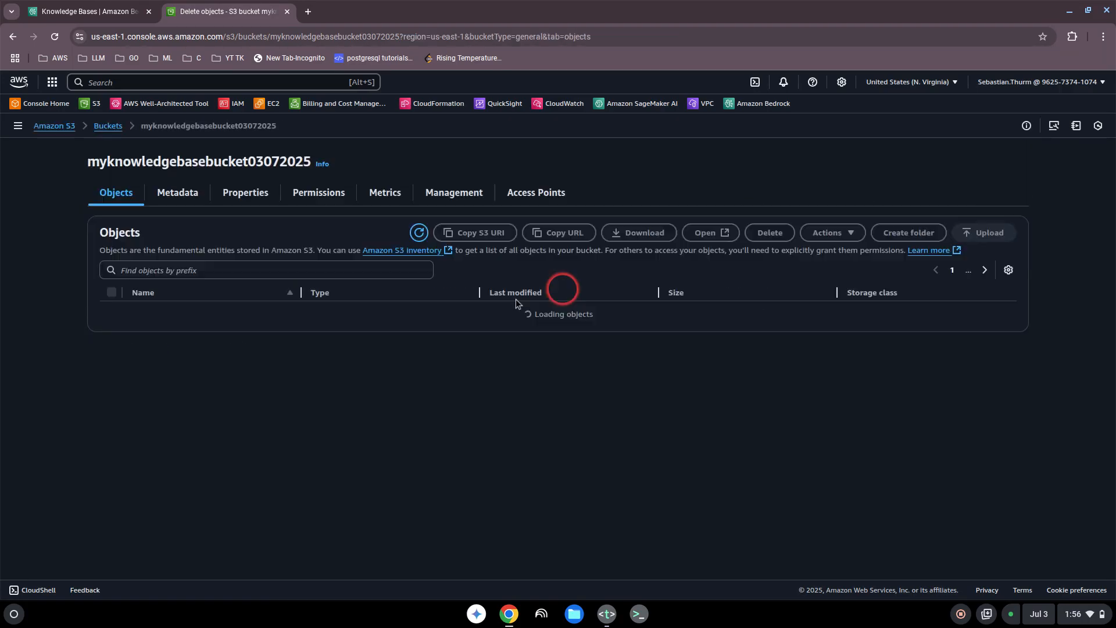
Step: Delete the myknowledgebasebucket03072025 S3 bucket, confirming by entering the bucket's name
{"action": "left_click", "coordinate": [108, 127]}
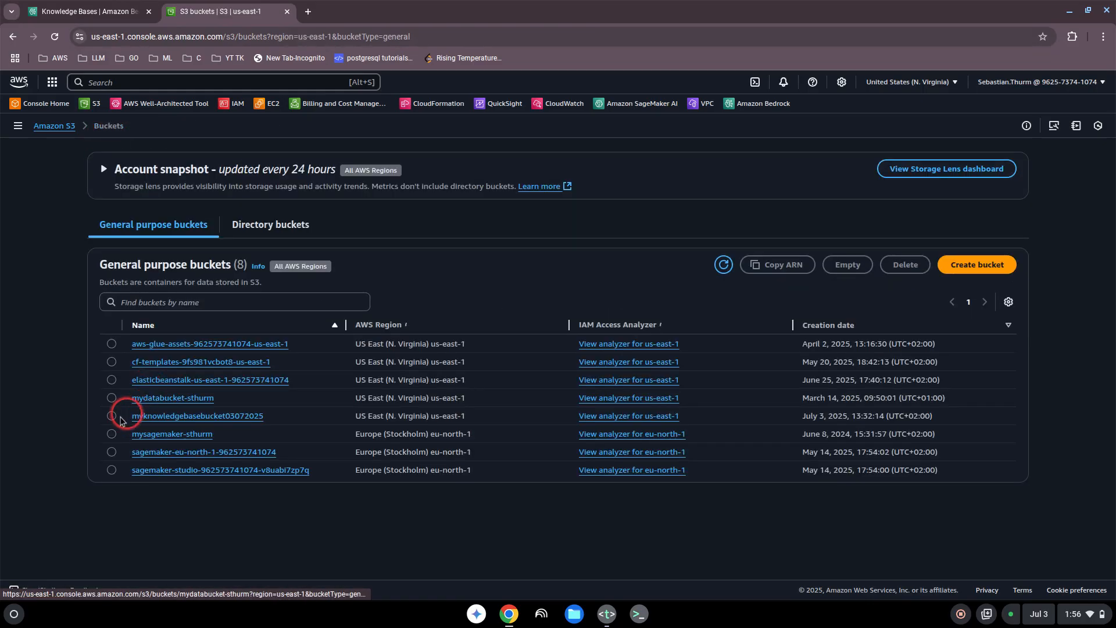
{"action": "left_click", "coordinate": [111, 416]}
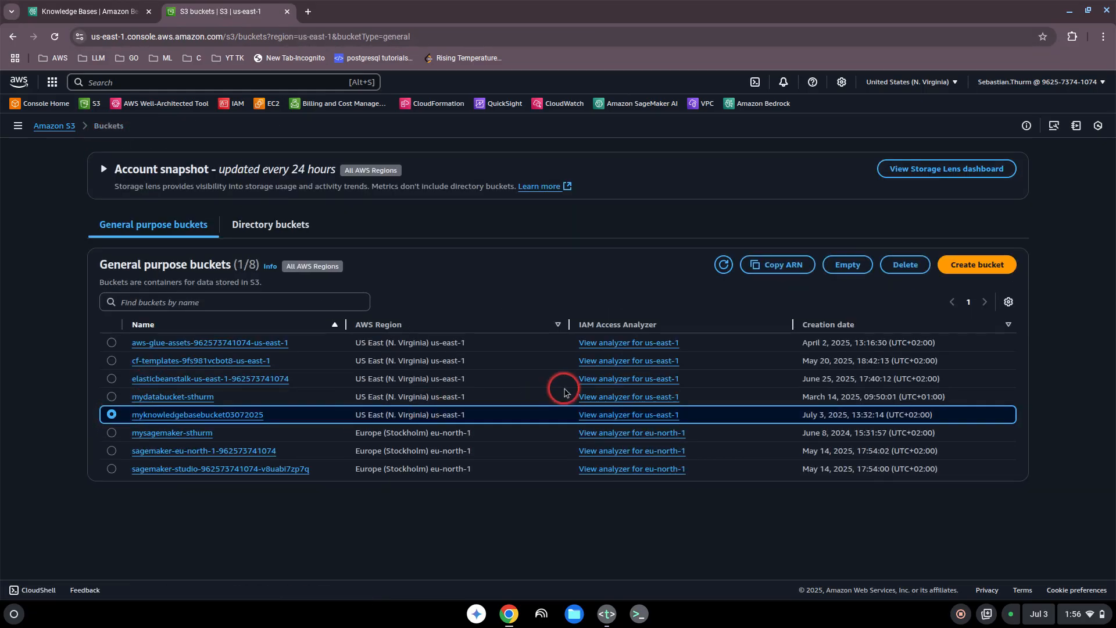
{"action": "left_click", "coordinate": [902, 265]}
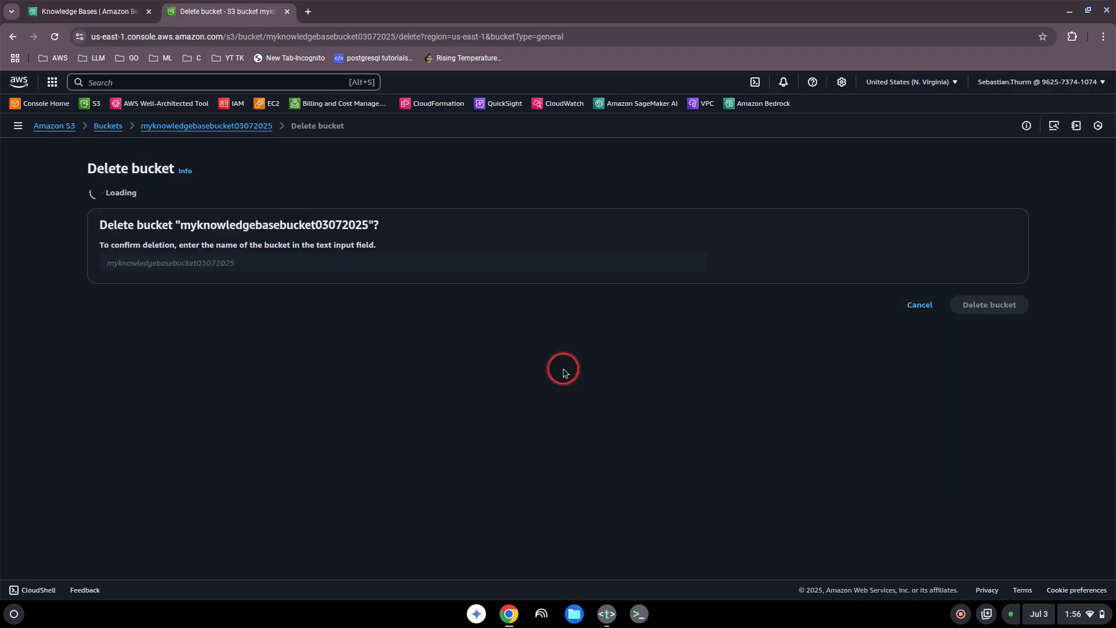
{"action": "left_click_drag", "start_coordinate": [373, 292], "coordinate": [183, 301]}
{"action": "key", "text": "ctrl+c"}
{"action": "left_click", "coordinate": [189, 331]}
{"action": "key", "text": "ctrl+v"}
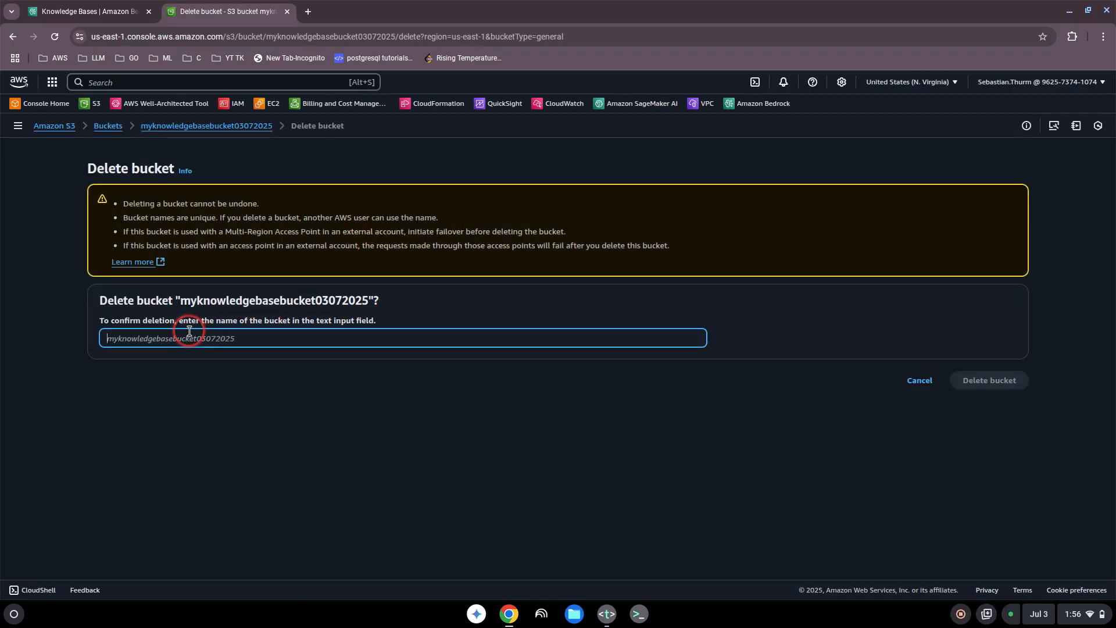
{"action": "left_click", "coordinate": [1000, 383]}
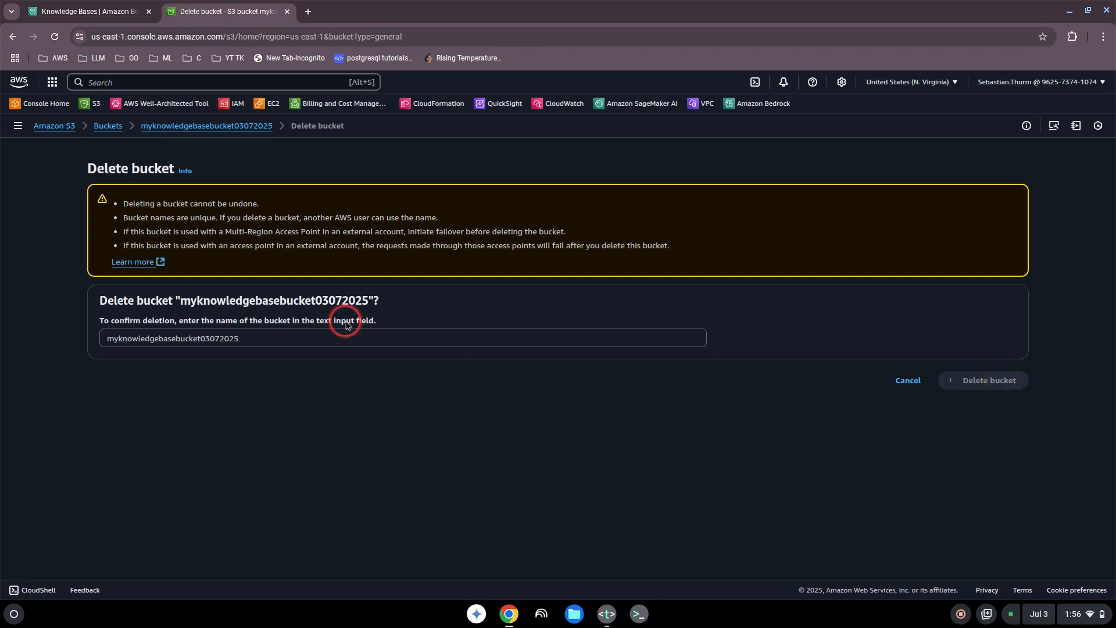
Step: Open the Amazon OpenSearch Service Serverless dashboard through the console service search for "opensearch"
{"action": "left_click", "coordinate": [113, 13]}
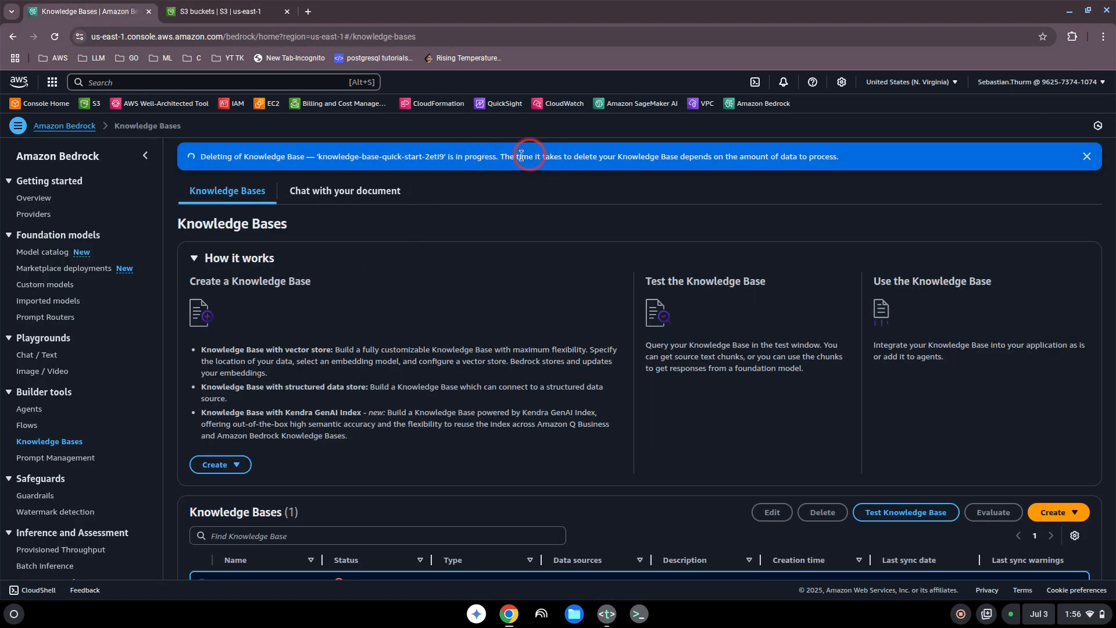
{"action": "scroll", "coordinate": [459, 319], "scroll_direction": "down", "scroll_amount": 2}
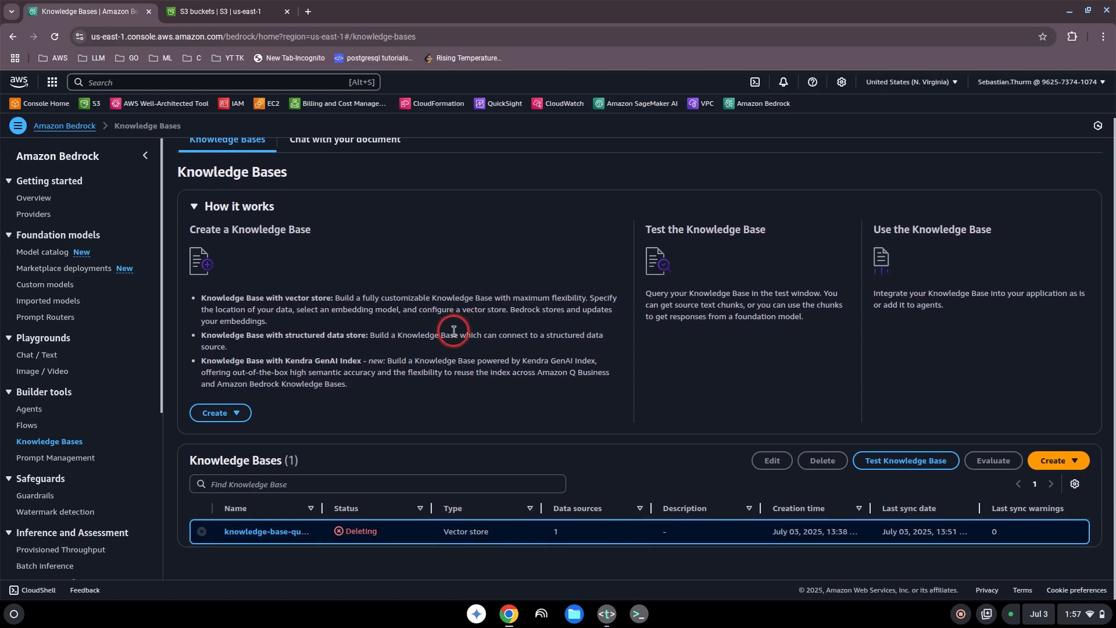
{"action": "left_click", "coordinate": [99, 80]}
{"action": "type", "text": "ope"}
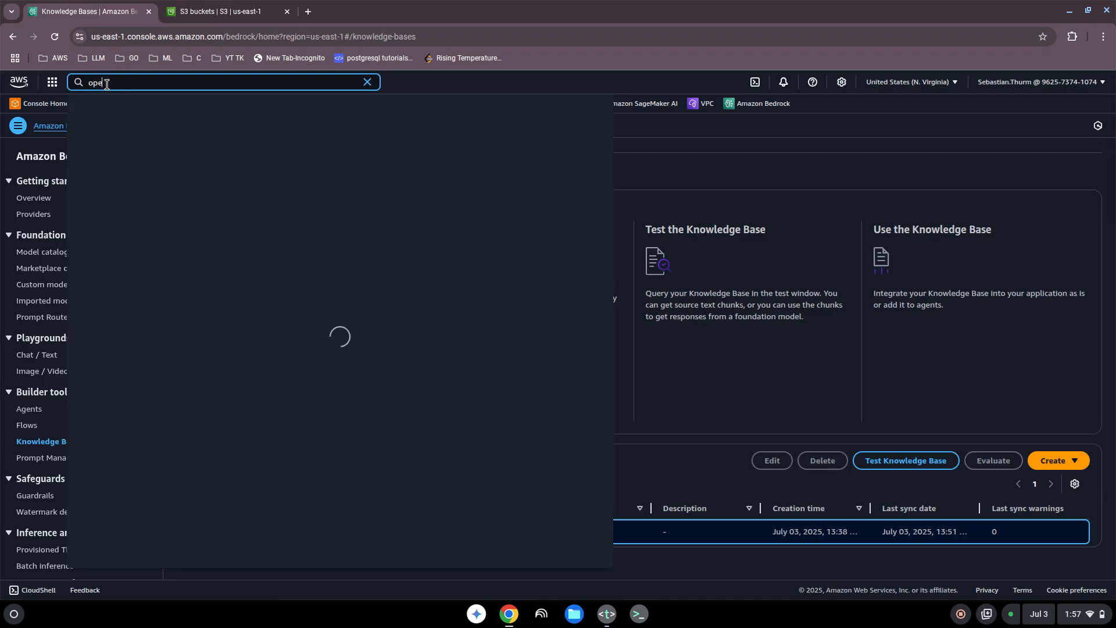
{"action": "type", "text": "nsearach"}
{"action": "left_click", "coordinate": [283, 145]}
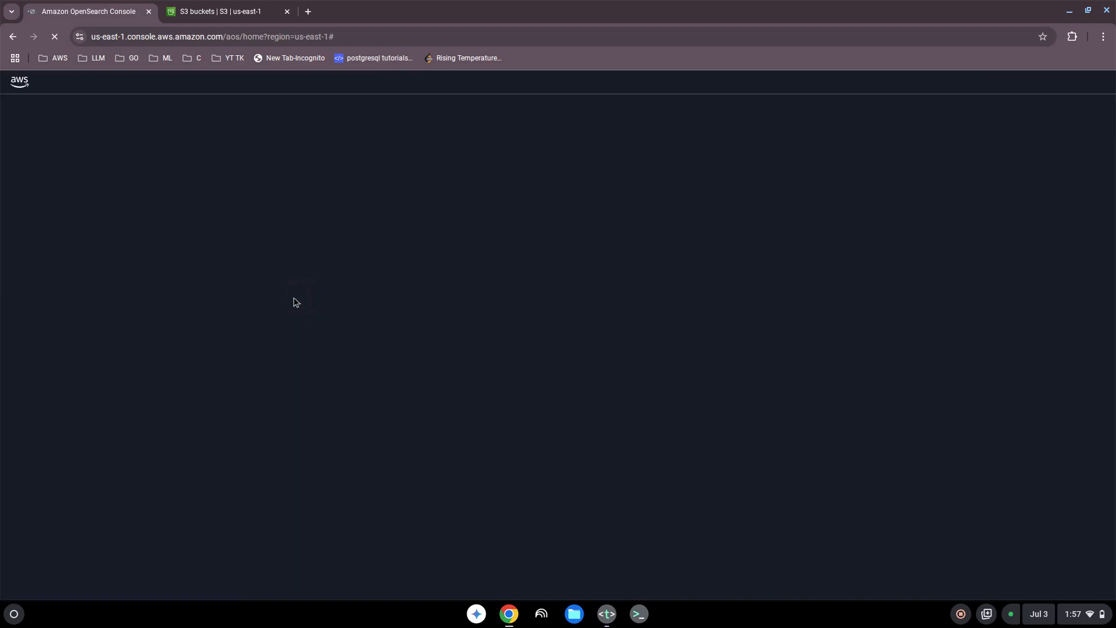
{"action": "left_click", "coordinate": [191, 336]}
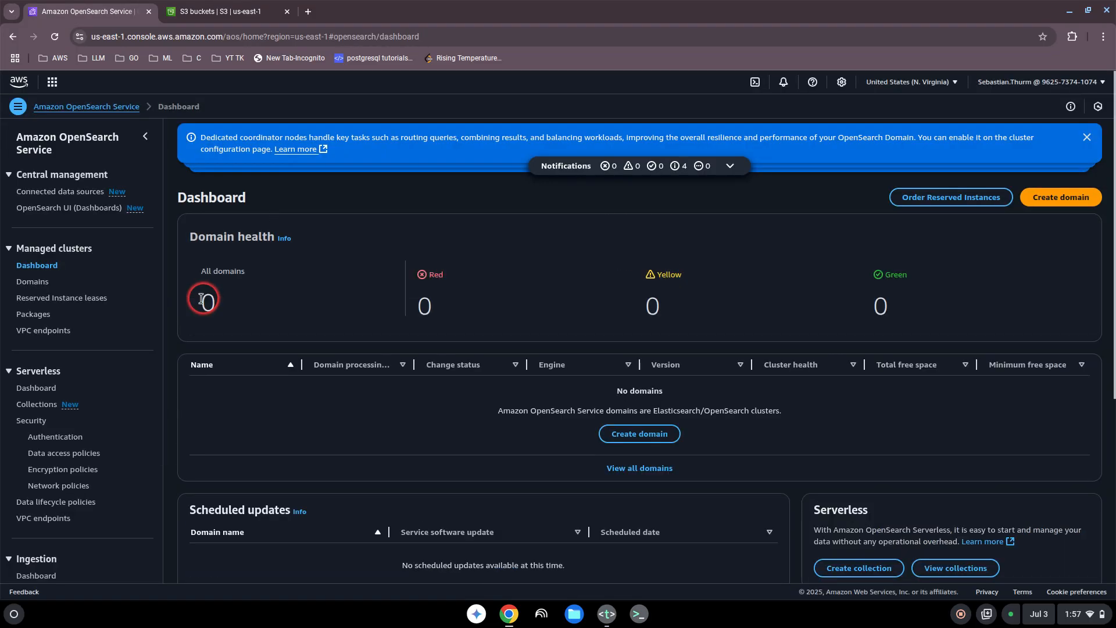
{"action": "scroll", "coordinate": [145, 326], "scroll_direction": "down", "scroll_amount": 1}
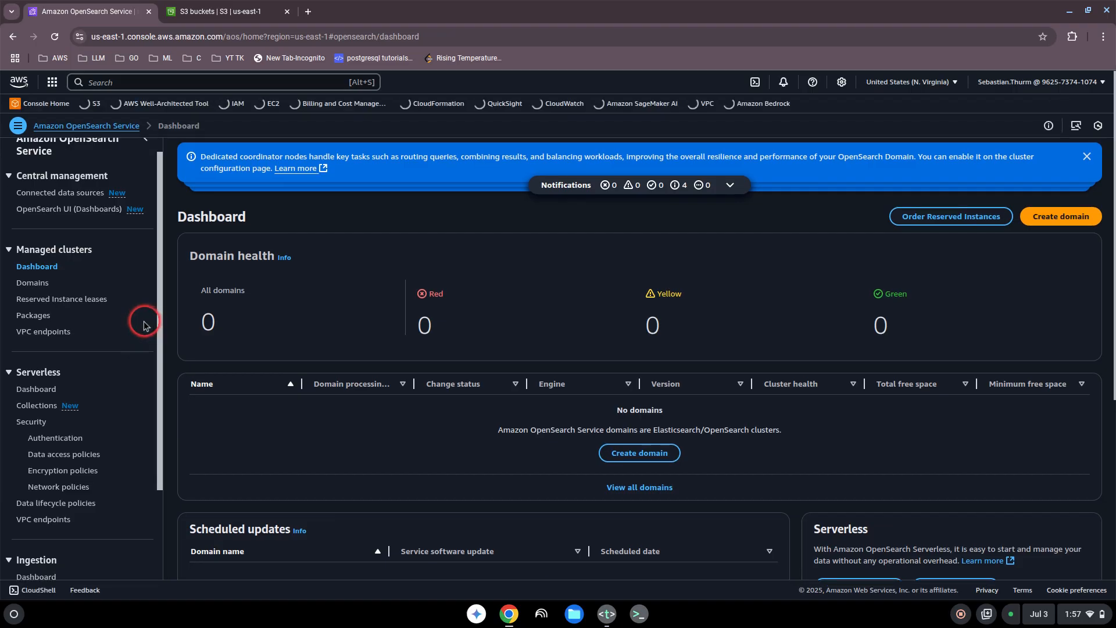
{"action": "scroll", "coordinate": [134, 349], "scroll_direction": "down", "scroll_amount": 2}
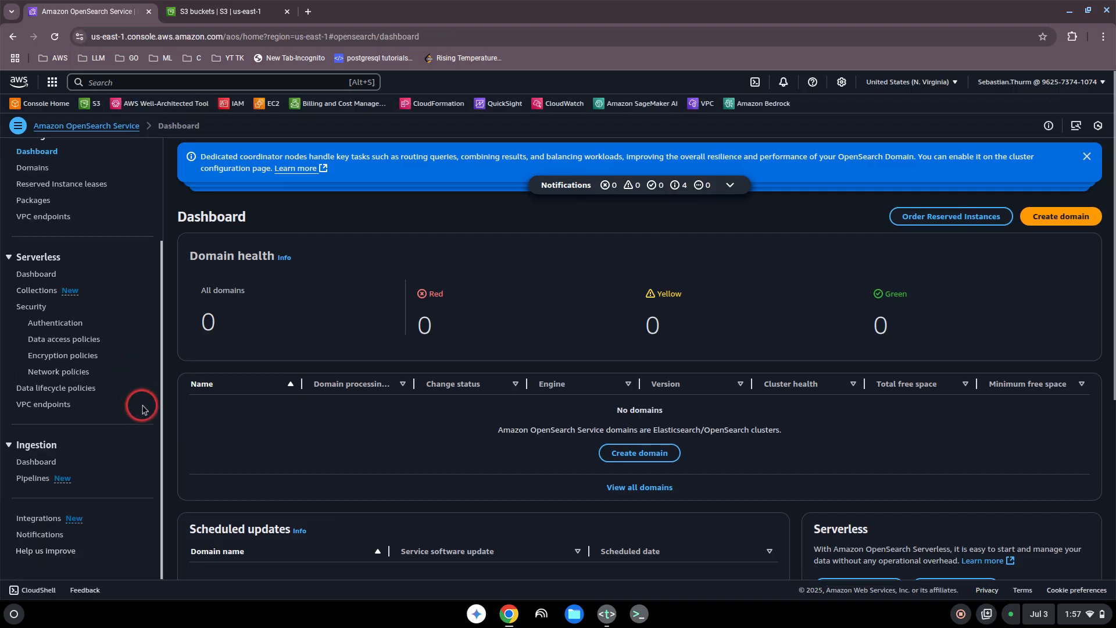
{"action": "left_click", "coordinate": [37, 275]}
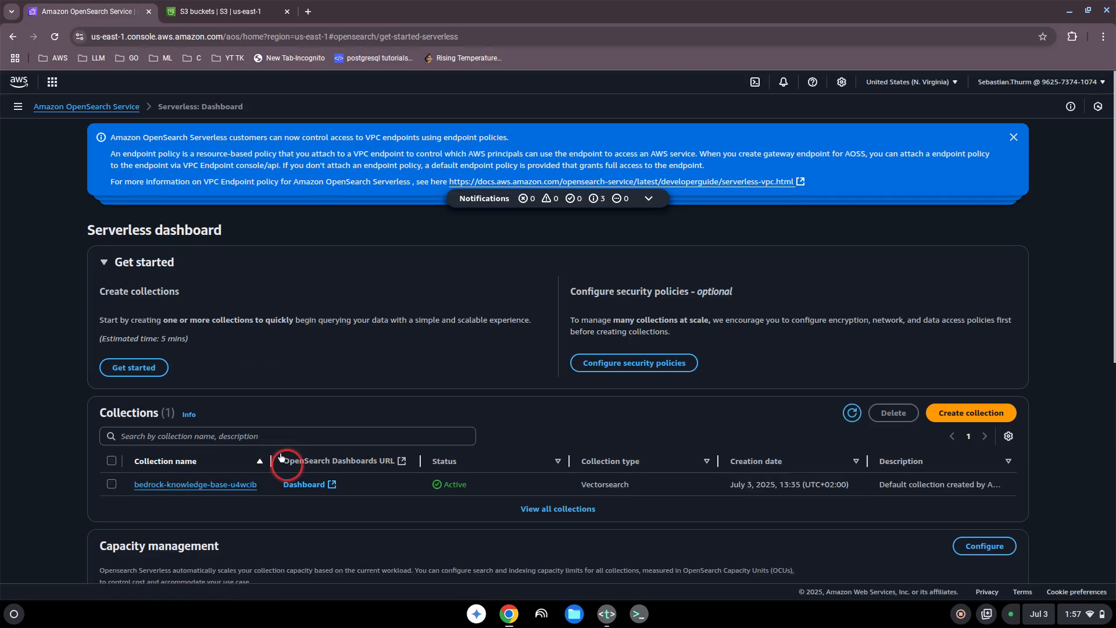
Step: Delete the OpenSearch Serverless collection bedrock-knowledge-base-u4wcib, confirming with "confirm"
{"action": "scroll", "coordinate": [276, 459], "scroll_direction": "down", "scroll_amount": 7}
{"action": "scroll", "coordinate": [230, 381], "scroll_direction": "up", "scroll_amount": 2}
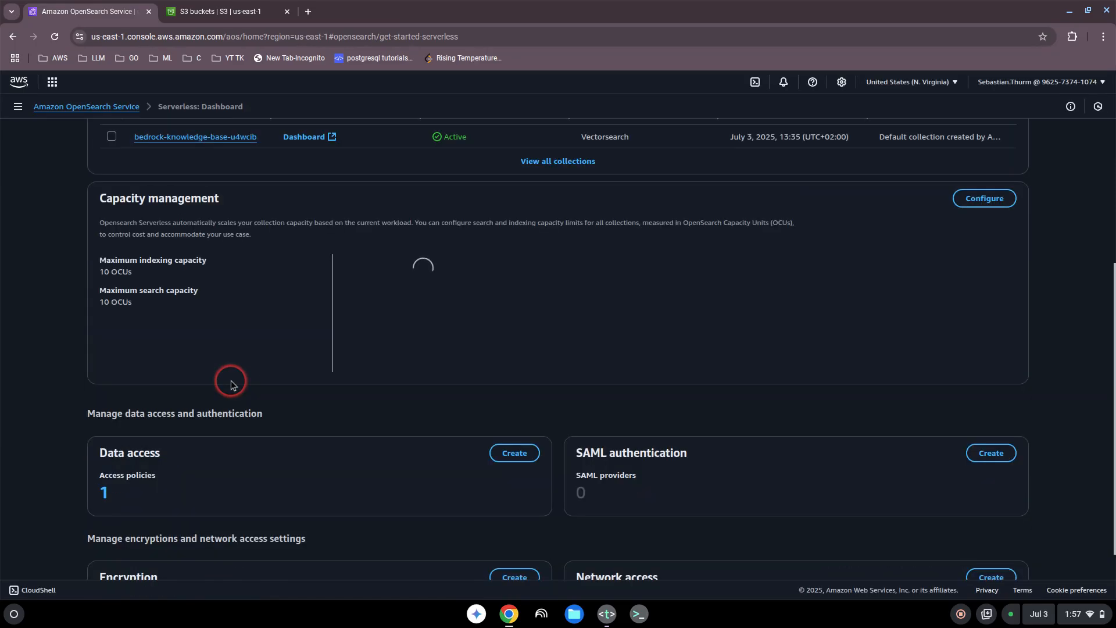
{"action": "scroll", "coordinate": [230, 382], "scroll_direction": "down", "scroll_amount": 3}
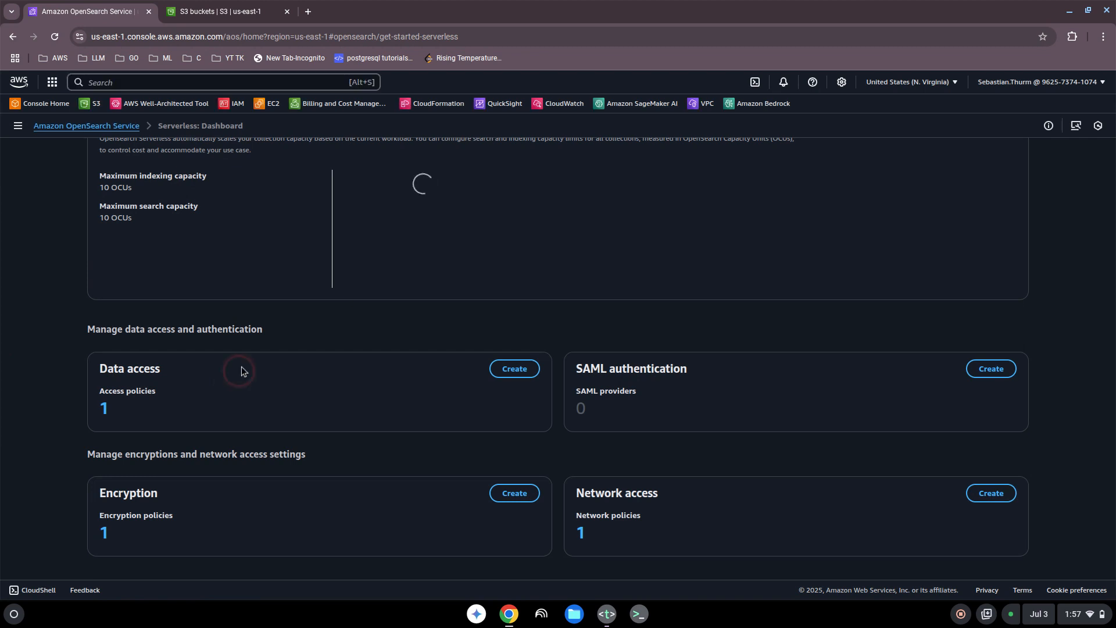
{"action": "scroll", "coordinate": [242, 367], "scroll_direction": "up", "scroll_amount": 3}
{"action": "scroll", "coordinate": [145, 320], "scroll_direction": "down", "scroll_amount": 3}
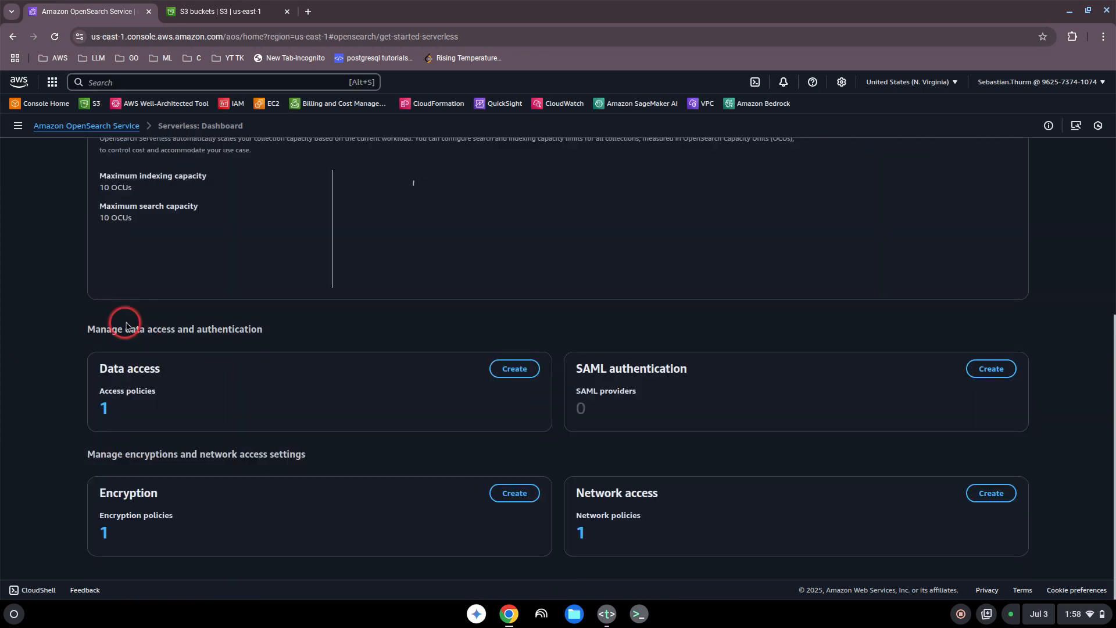
{"action": "scroll", "coordinate": [128, 321], "scroll_direction": "up", "scroll_amount": 7}
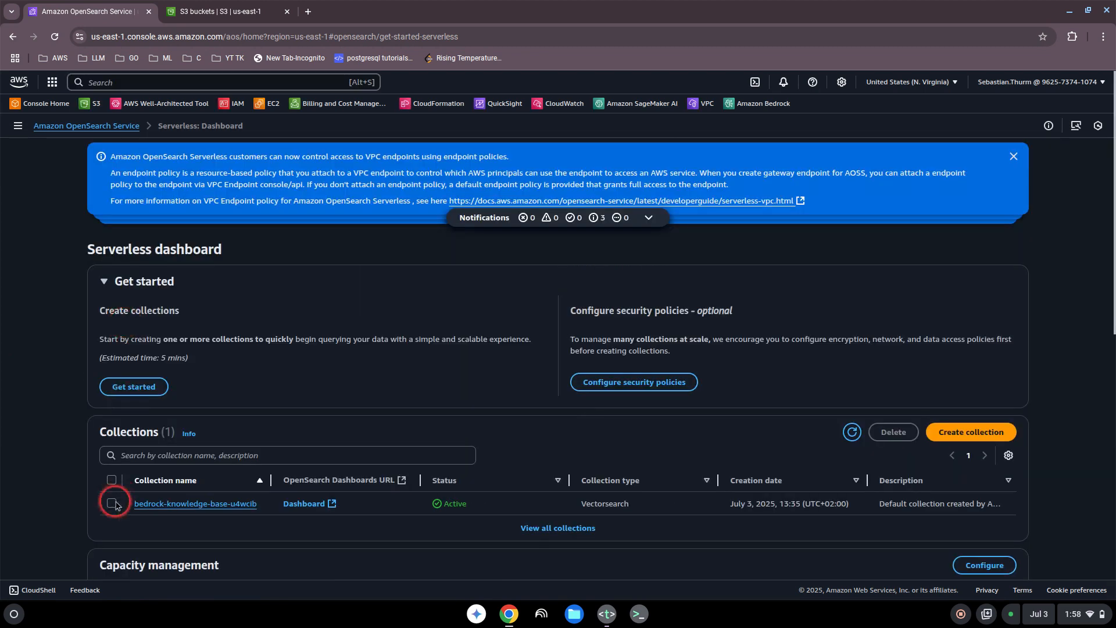
{"action": "left_click", "coordinate": [112, 503]}
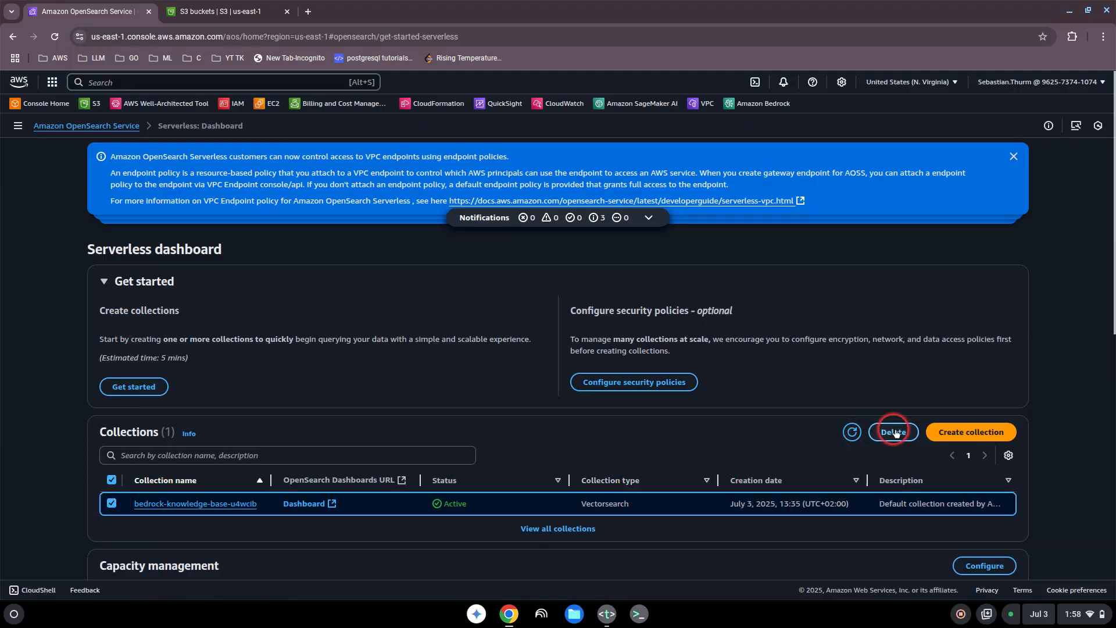
{"action": "left_click", "coordinate": [877, 432]}
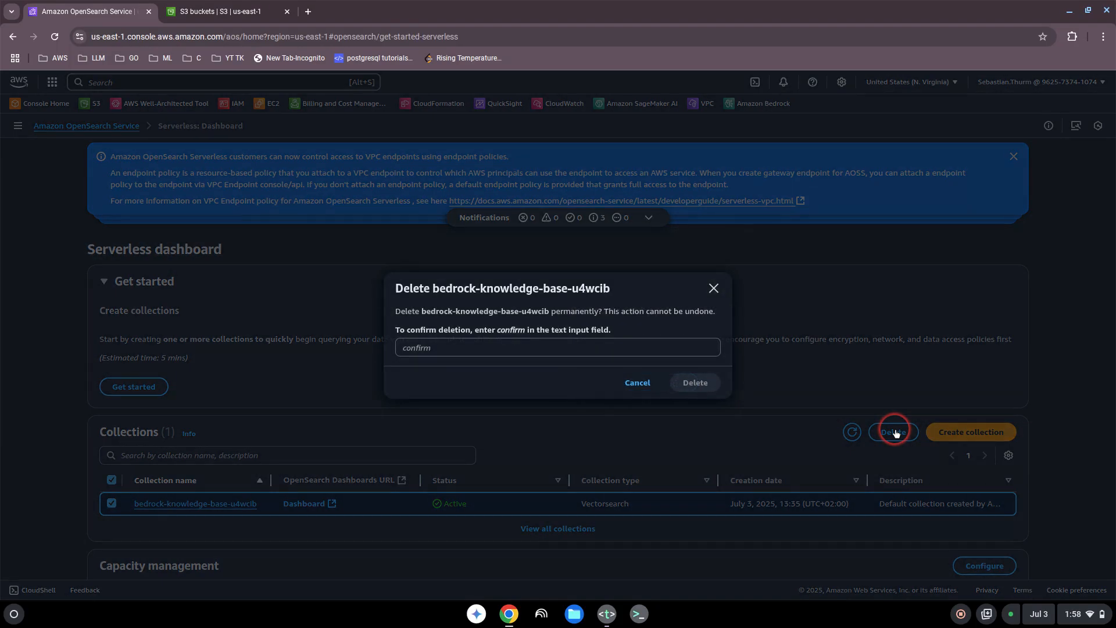
{"action": "left_click", "coordinate": [451, 350]}
{"action": "type", "text": "confirm"}
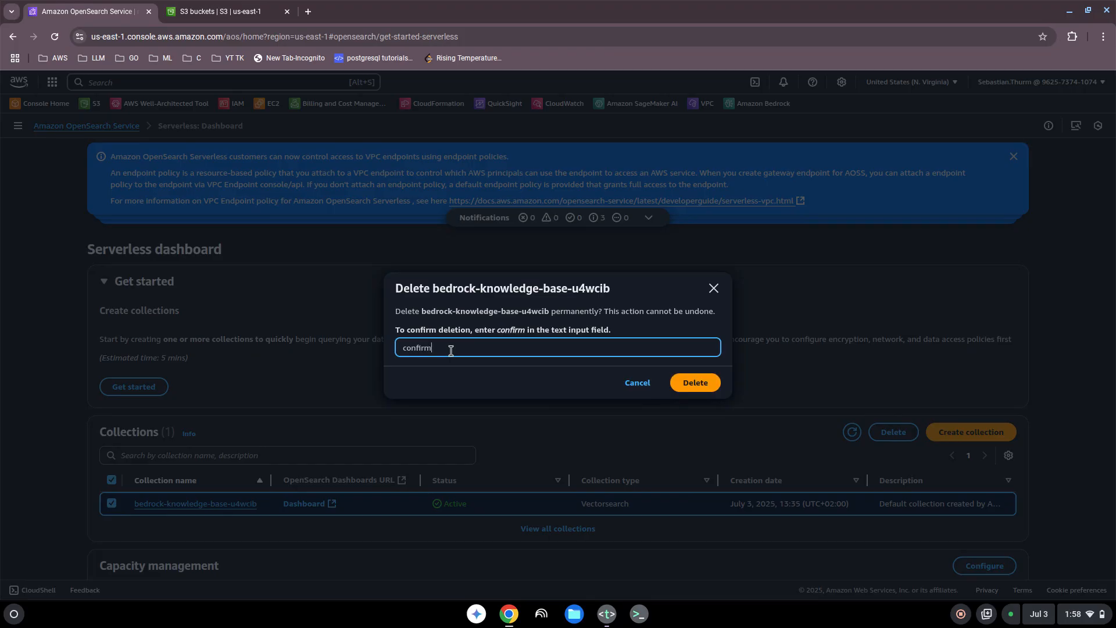
{"action": "left_click", "coordinate": [687, 386]}
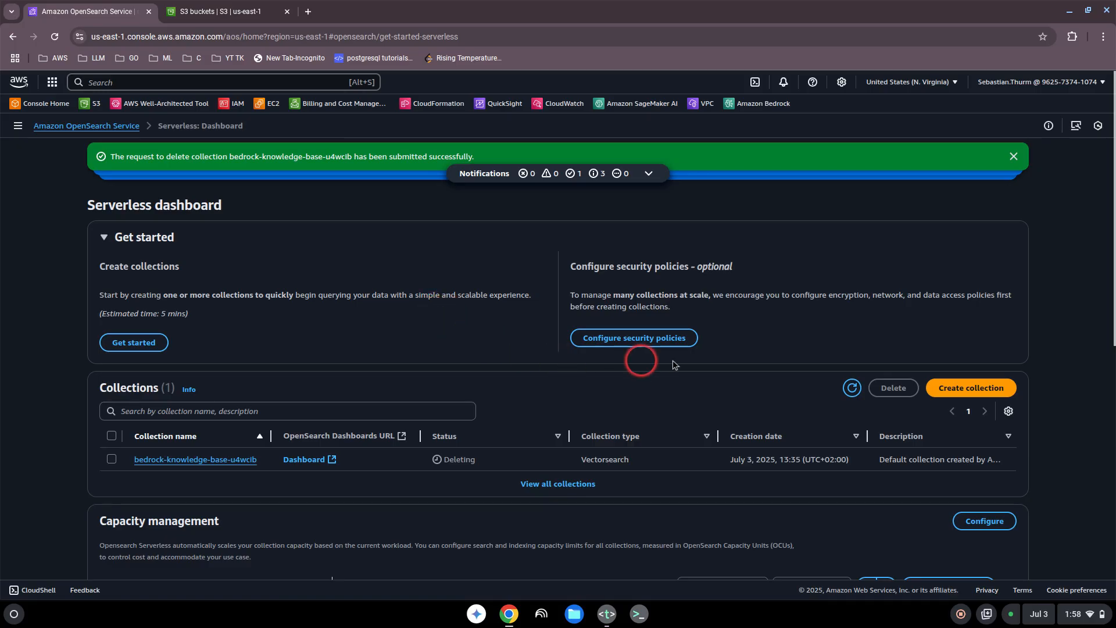
Step: Refresh the collections list and review the serverless dashboard
{"action": "left_click", "coordinate": [842, 385]}
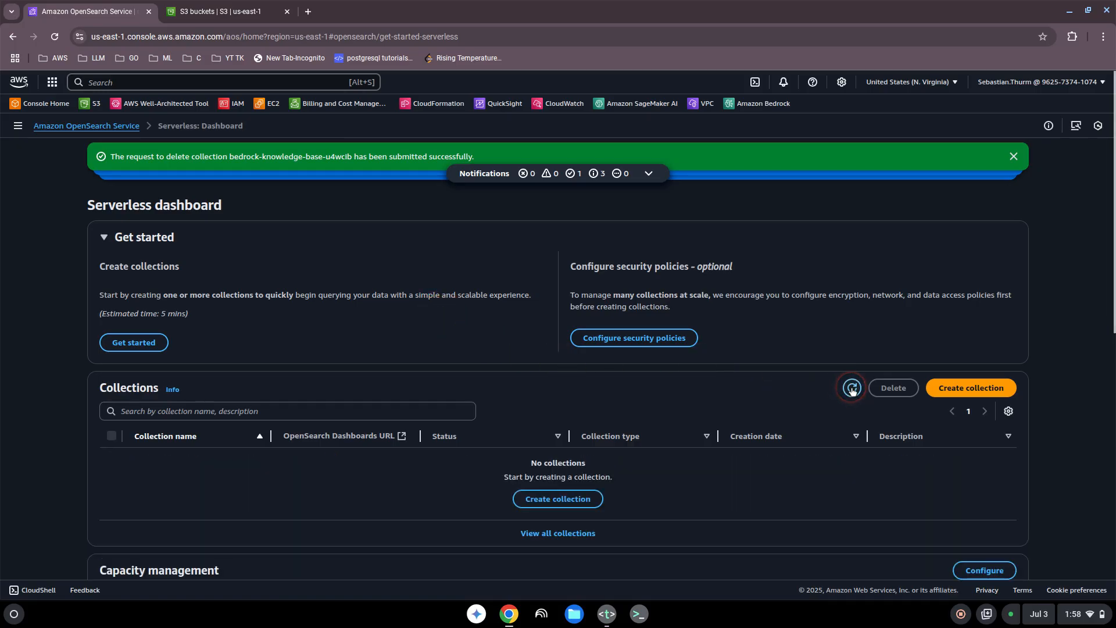
{"action": "left_click", "coordinate": [257, 476]}
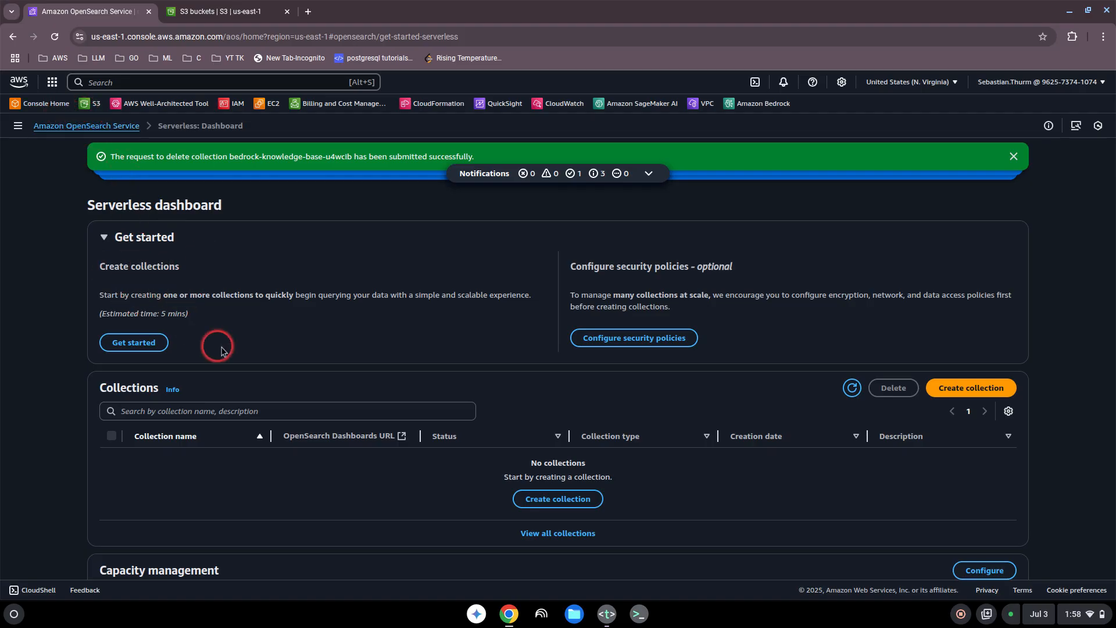
{"action": "scroll", "coordinate": [316, 347], "scroll_direction": "down", "scroll_amount": 4}
{"action": "scroll", "coordinate": [323, 349], "scroll_direction": "down", "scroll_amount": 1}
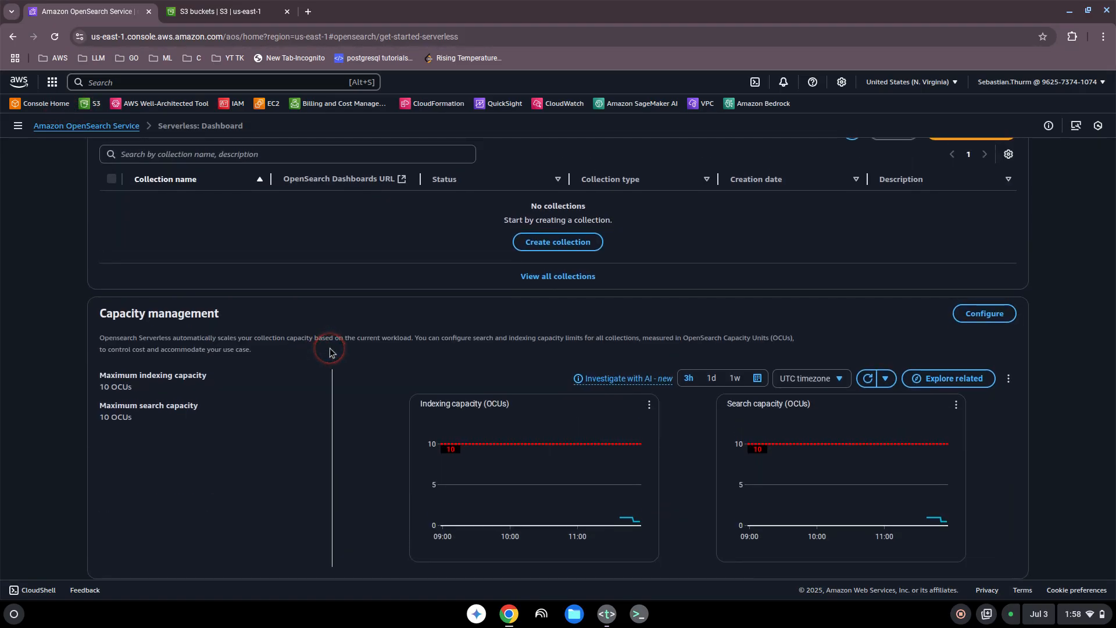
{"action": "scroll", "coordinate": [330, 345], "scroll_direction": "up", "scroll_amount": 5}
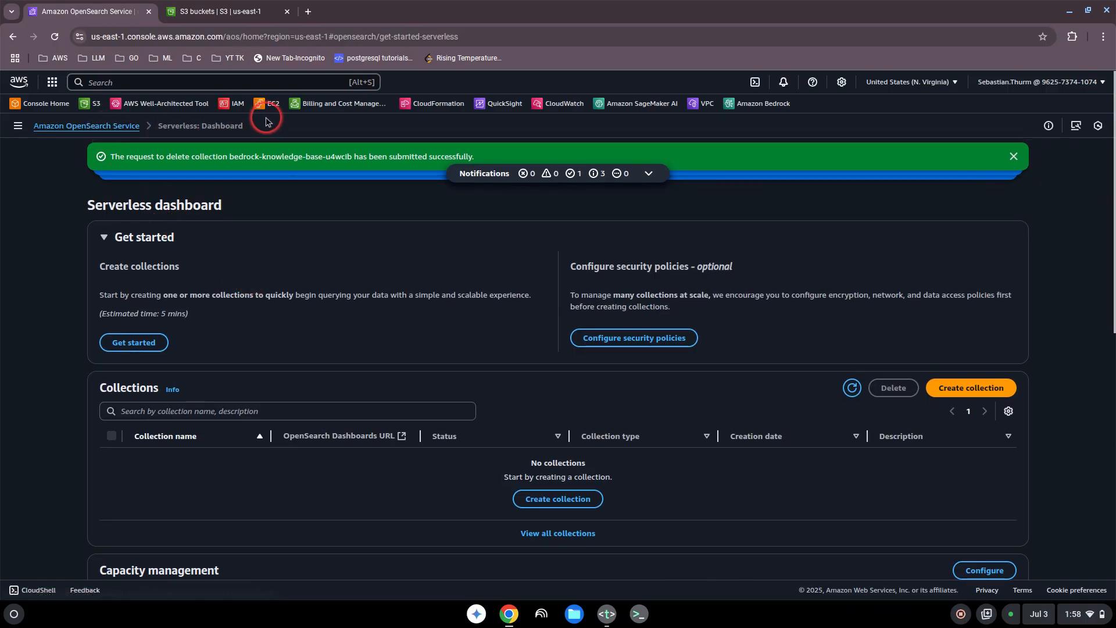
Step: Return to Amazon Bedrock's Knowledge Bases page and check the list of knowledge bases
{"action": "left_click", "coordinate": [125, 84]}
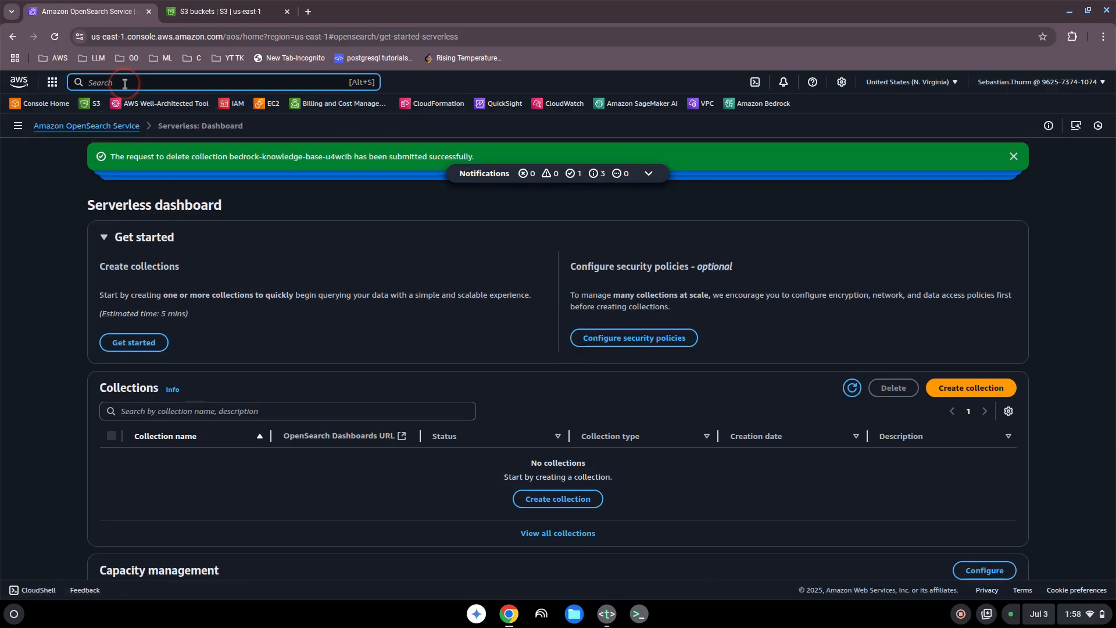
{"action": "type", "text": "bedrock"}
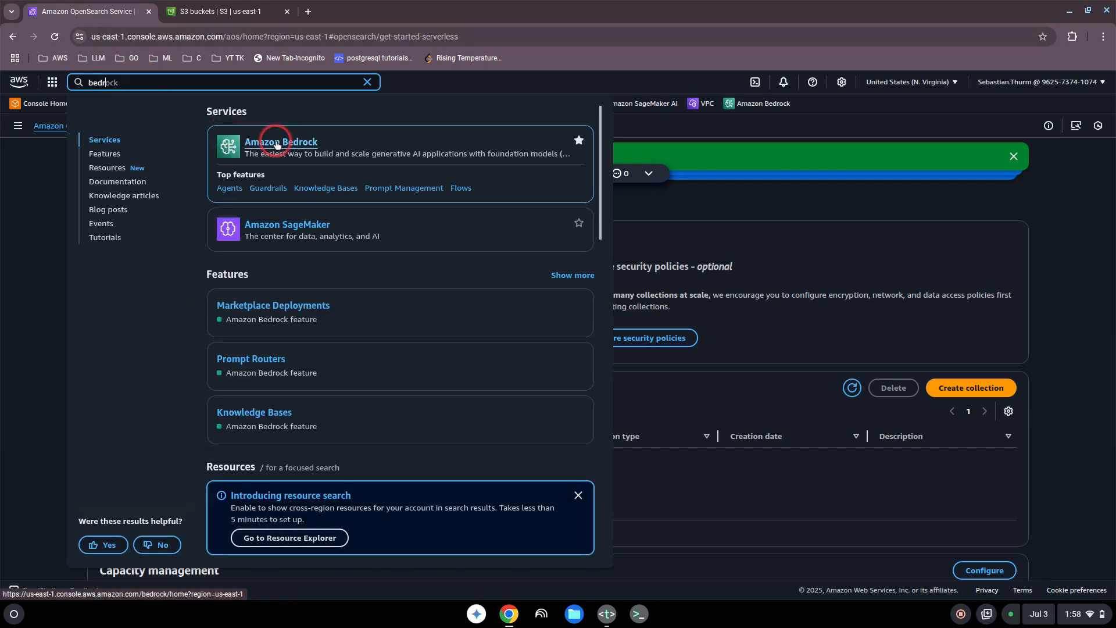
{"action": "left_click", "coordinate": [271, 143]}
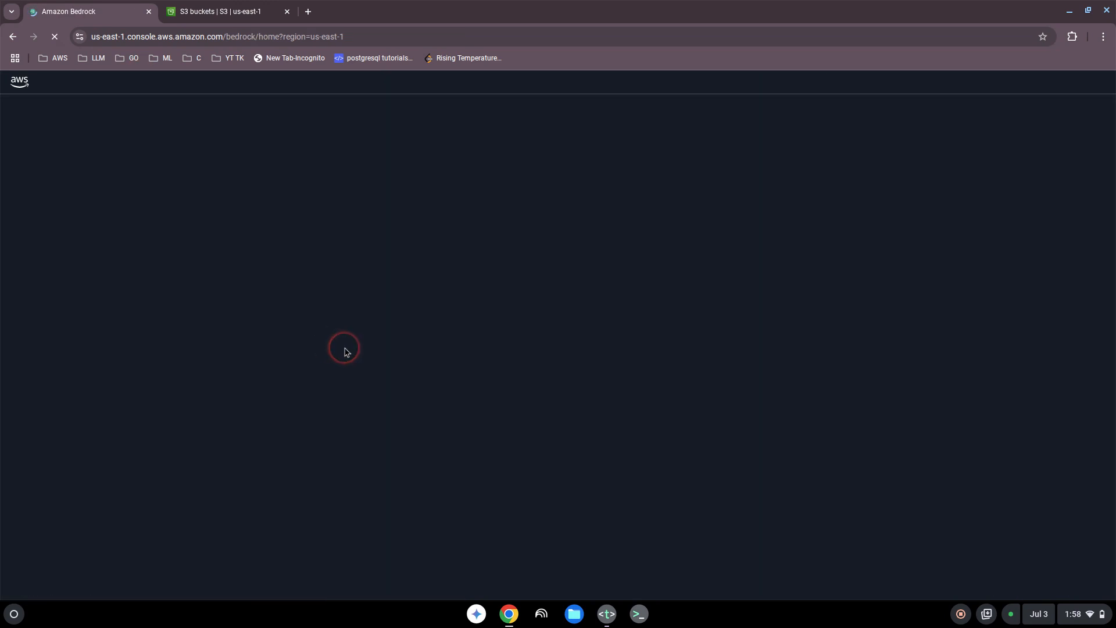
{"action": "left_click", "coordinate": [271, 277]}
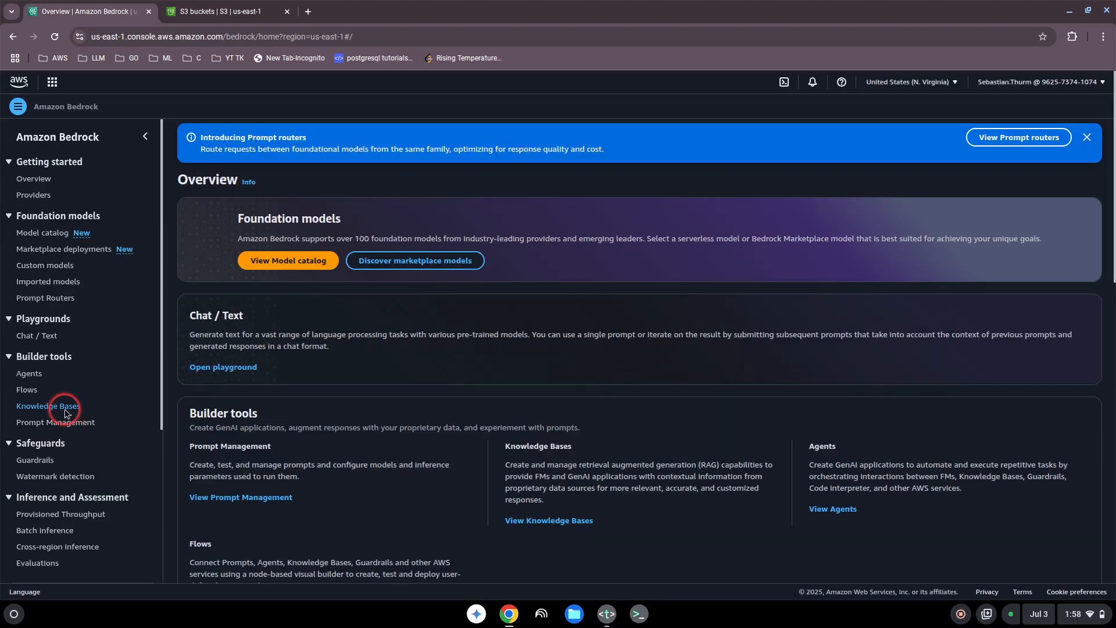
{"action": "left_click", "coordinate": [73, 410]}
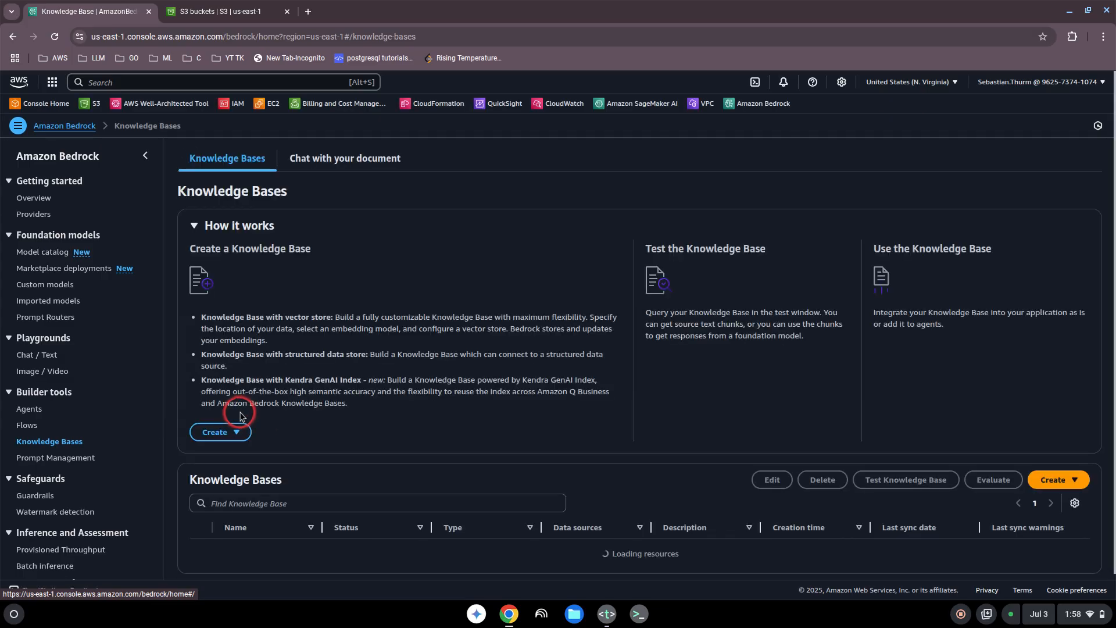
{"action": "scroll", "coordinate": [247, 442], "scroll_direction": "down", "scroll_amount": 1}
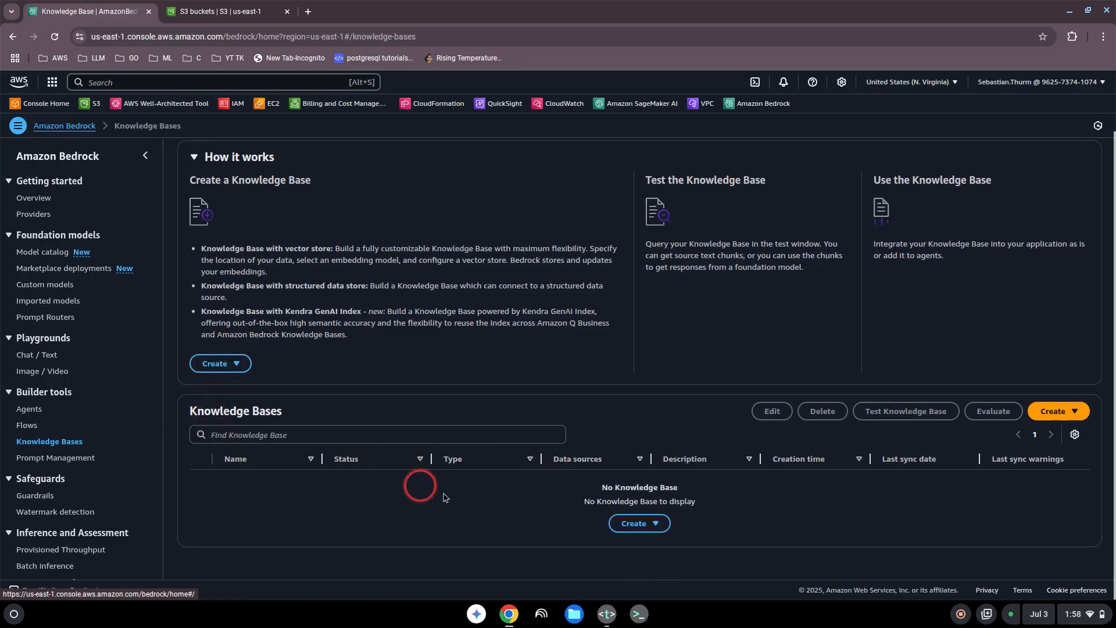